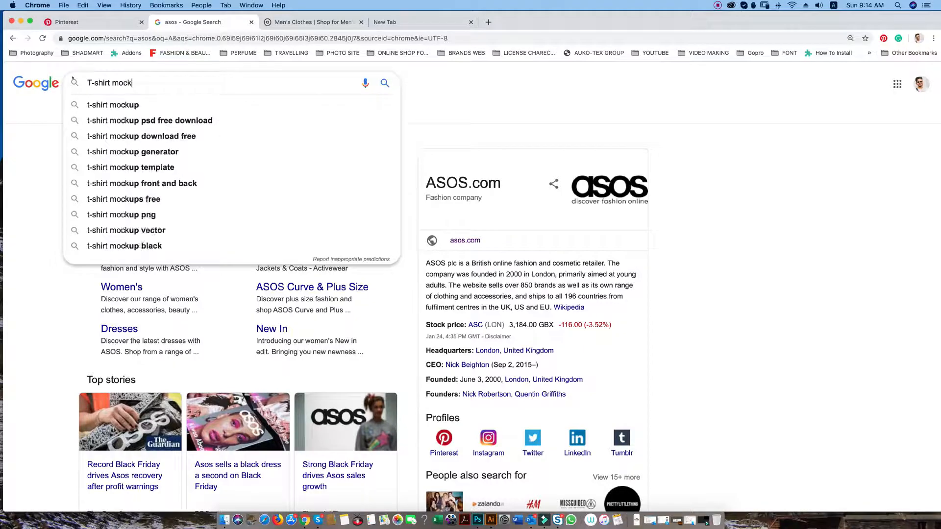
Step: Search Google for "T-shirt mockup" and limit the image results to large size
key("Return")
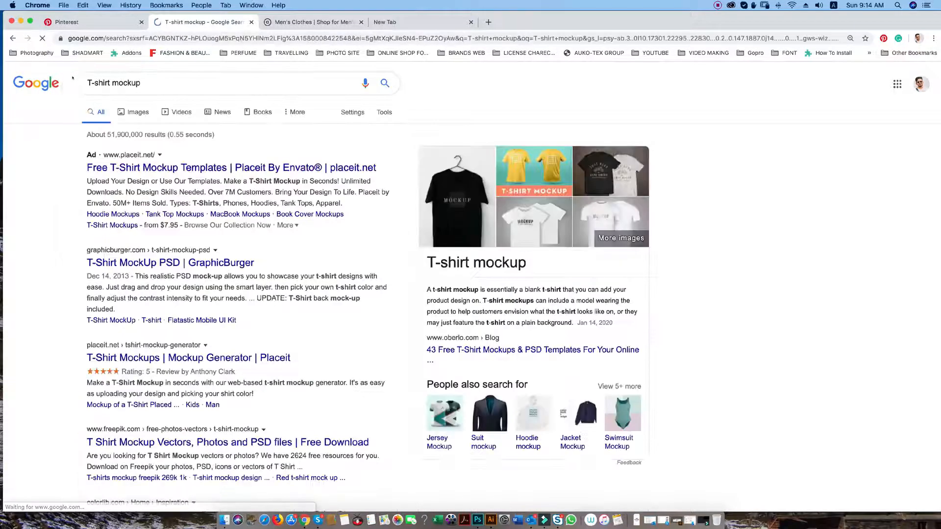
left_click(138, 113)
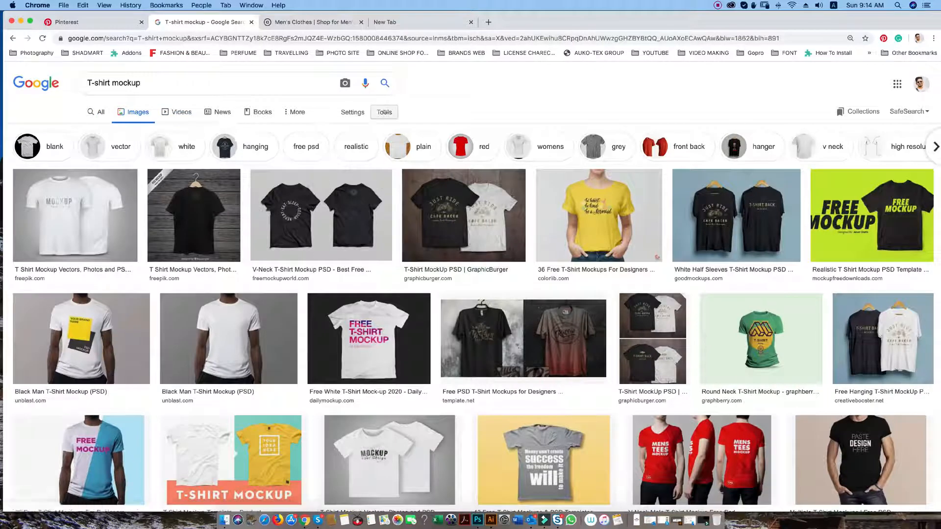
left_click(384, 112)
left_click(100, 131)
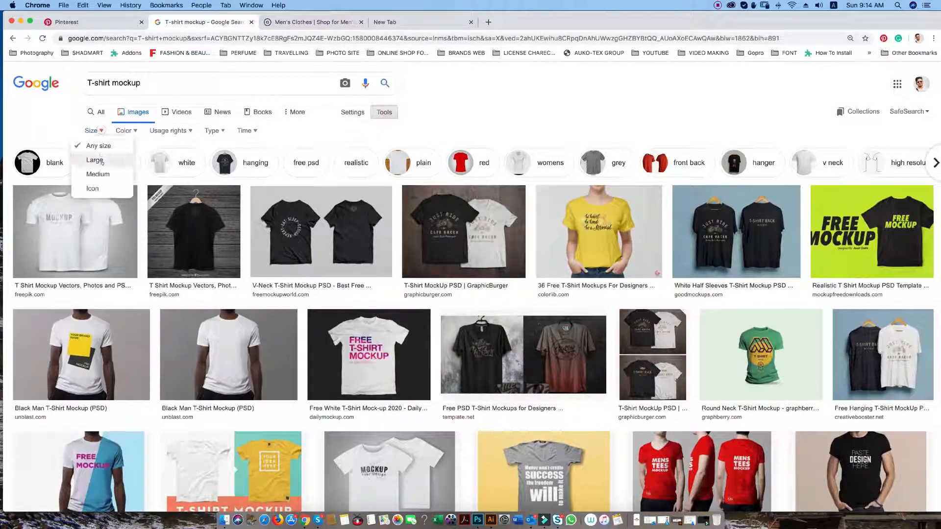
left_click(88, 160)
Step: Save the plain white Black Man T-Shirt Mockup photo to the Desktop as a JPEG named Black-Man-T-Shirt-Mockup2
right_click(486, 253)
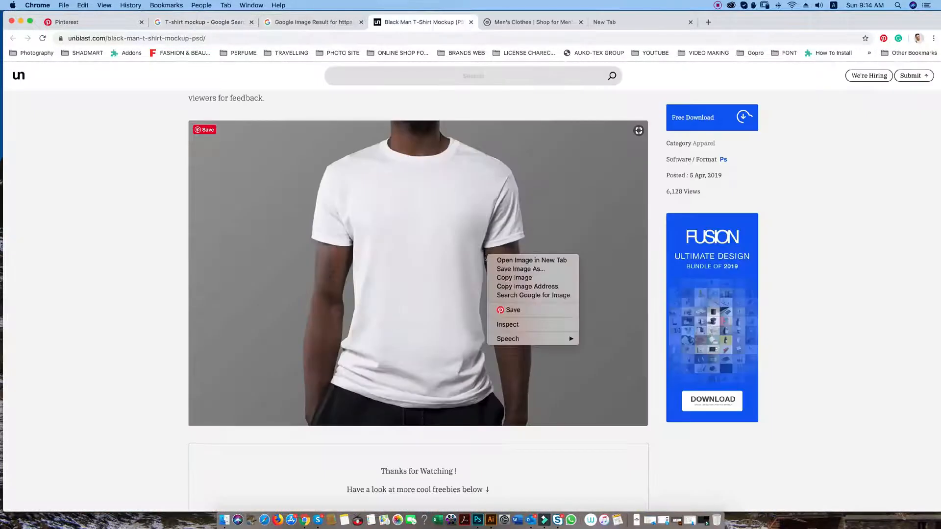
left_click(515, 269)
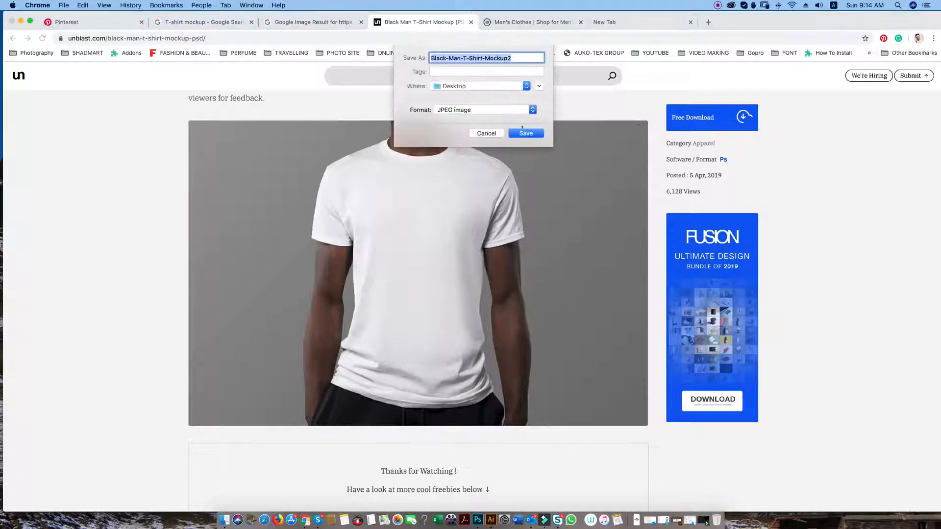
left_click(526, 133)
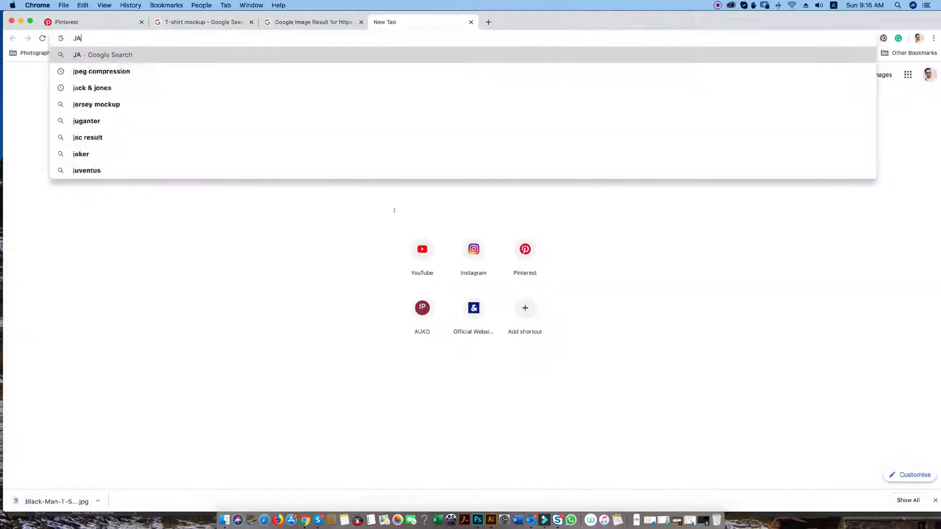
Step: Search Google for "JACK & JONES" and open the brand's official men's clothing website
type("AcK")
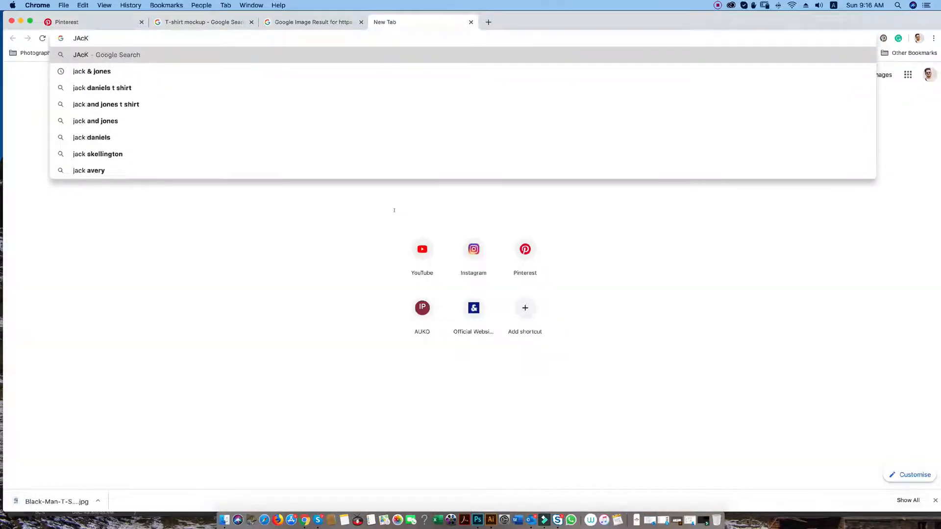
type(" & JONES")
key("Return")
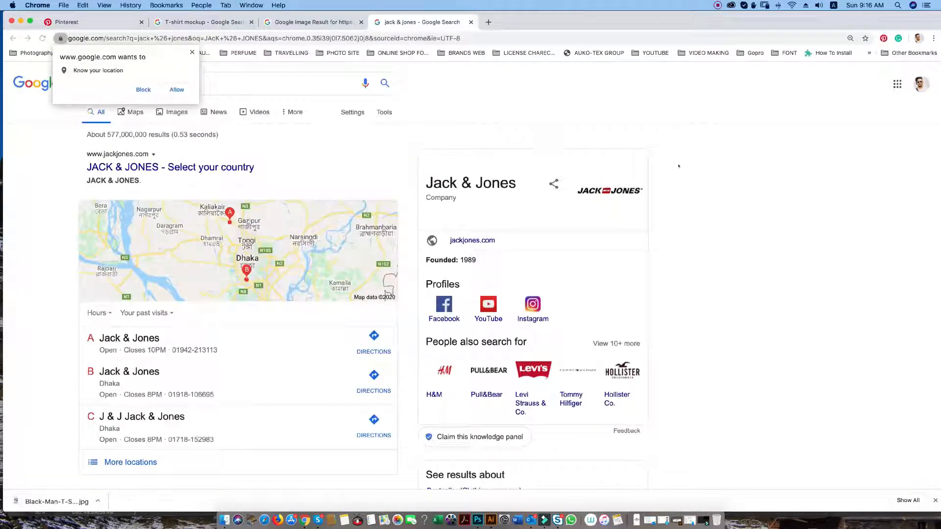
scroll(305, 297, "down", 5)
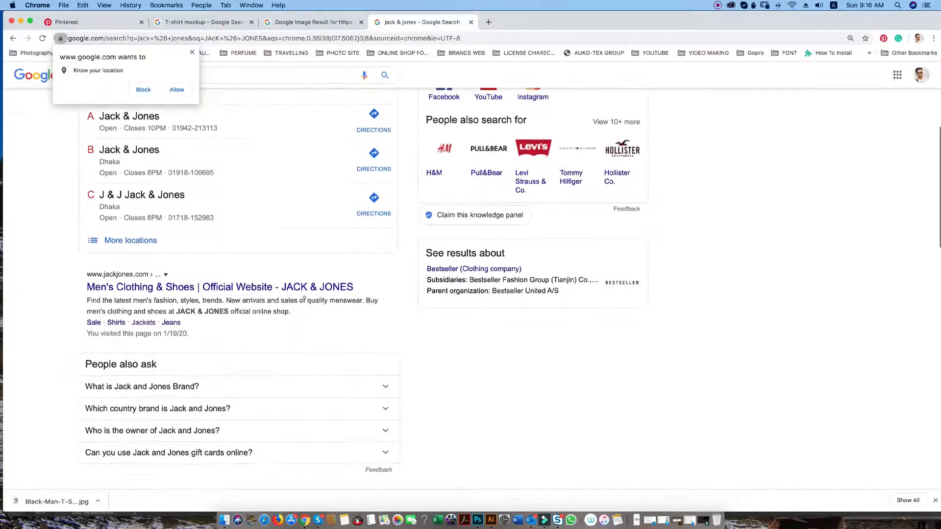
left_click(242, 280)
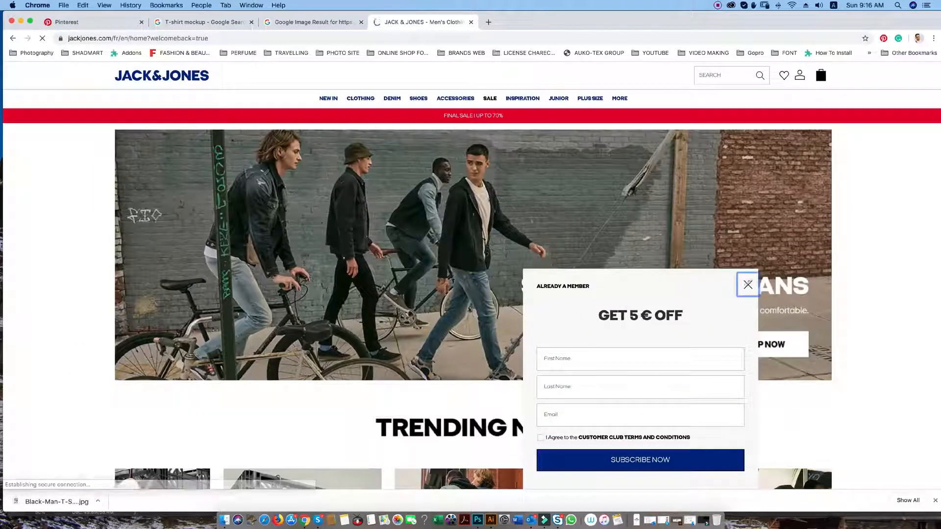
Step: Dismiss the 5 € newsletter offer and open the T-shirts category under clothing
left_click(746, 283)
mouse_move(357, 98)
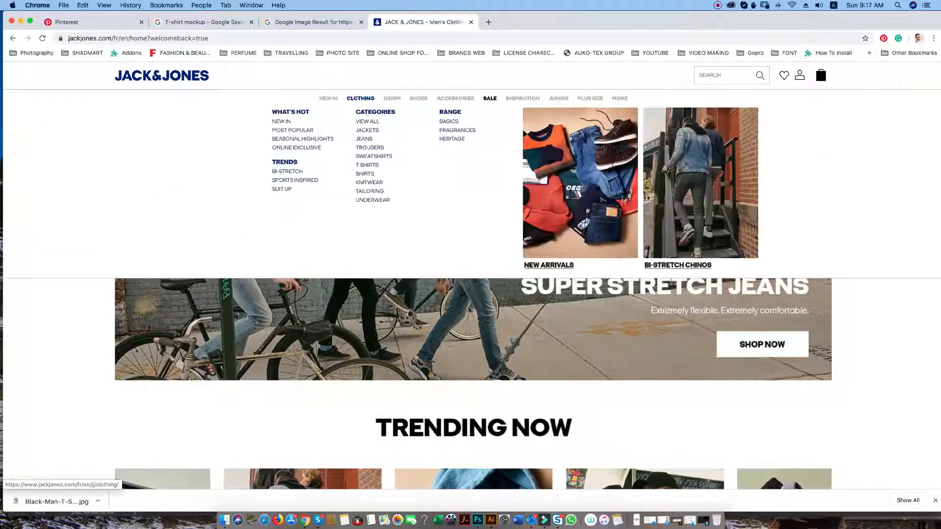
left_click(371, 165)
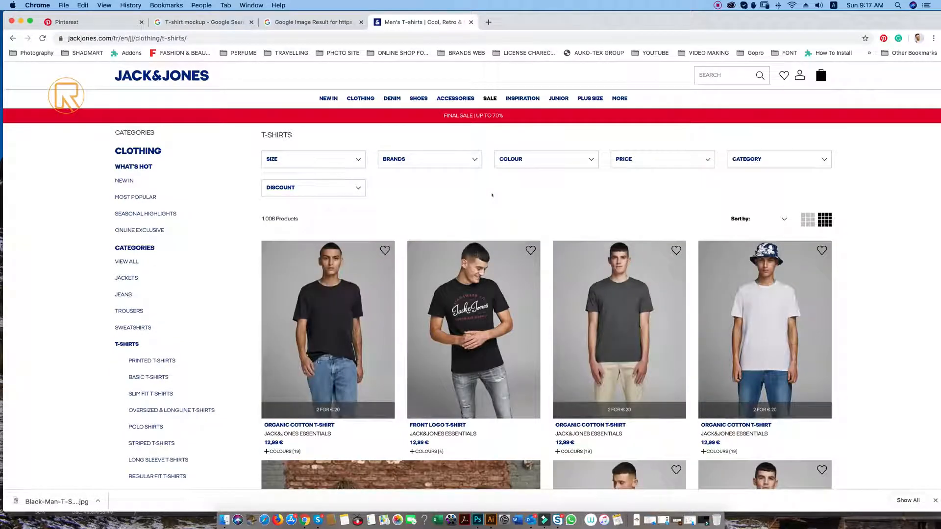
Step: Browse the T-shirt listing and open the white and the black organic cotton T-shirts in separate new tabs
scroll(473, 216, "down", 7)
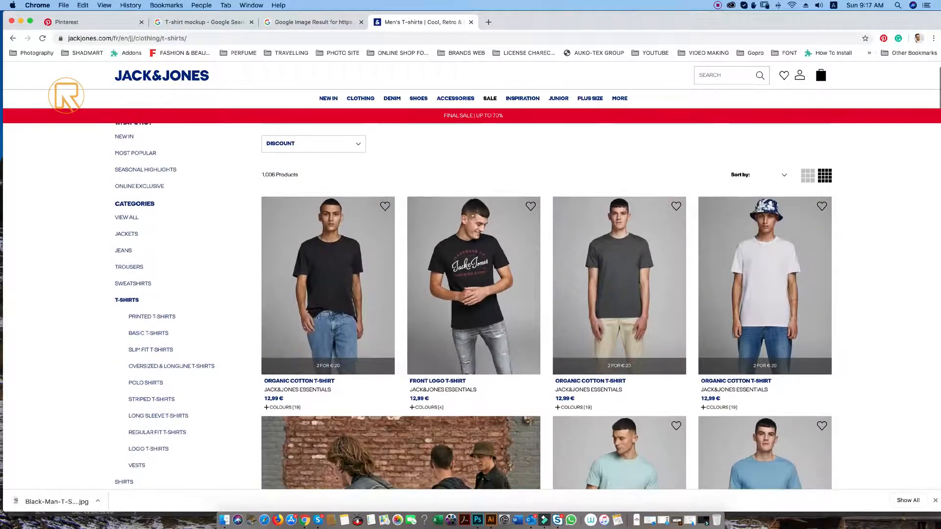
scroll(472, 216, "down", 14)
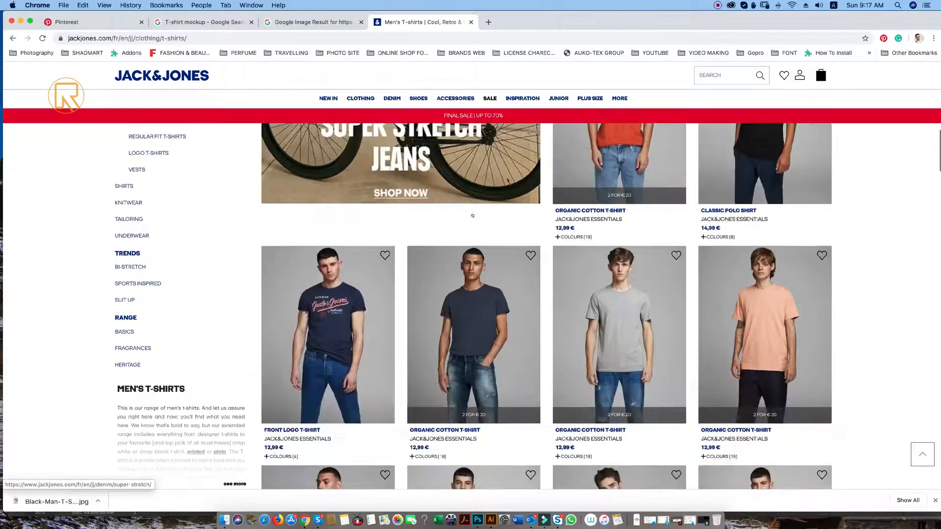
scroll(473, 216, "down", 7)
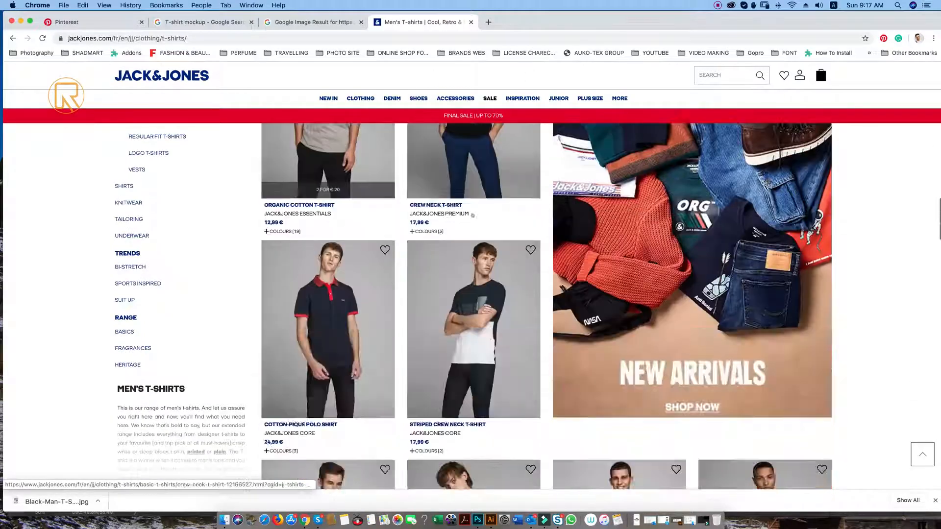
scroll(472, 216, "up", 9)
scroll(473, 214, "up", 10)
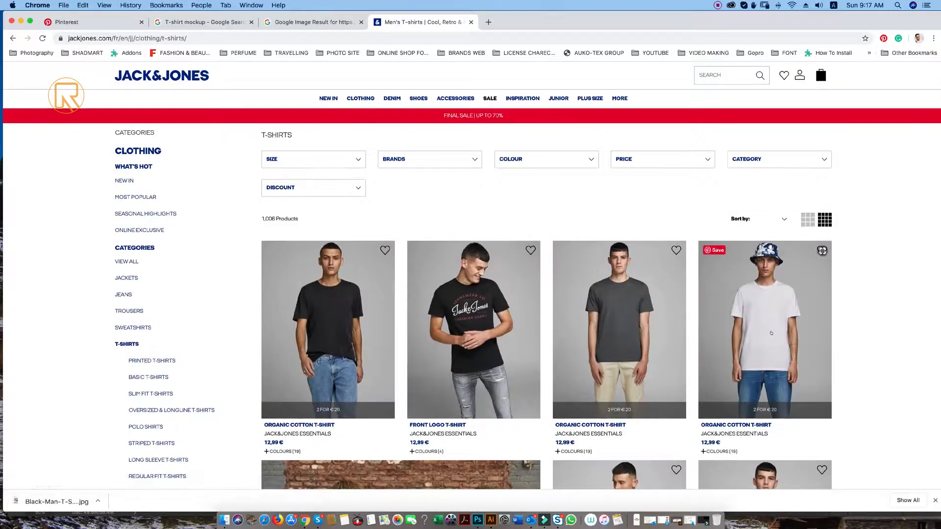
right_click(773, 334)
left_click(804, 338)
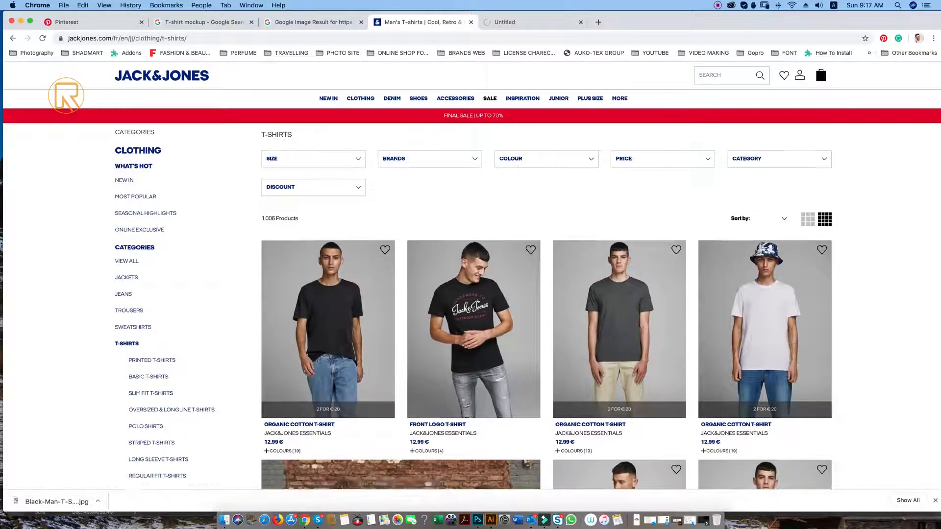
scroll(781, 338, "down", 3)
right_click(337, 179)
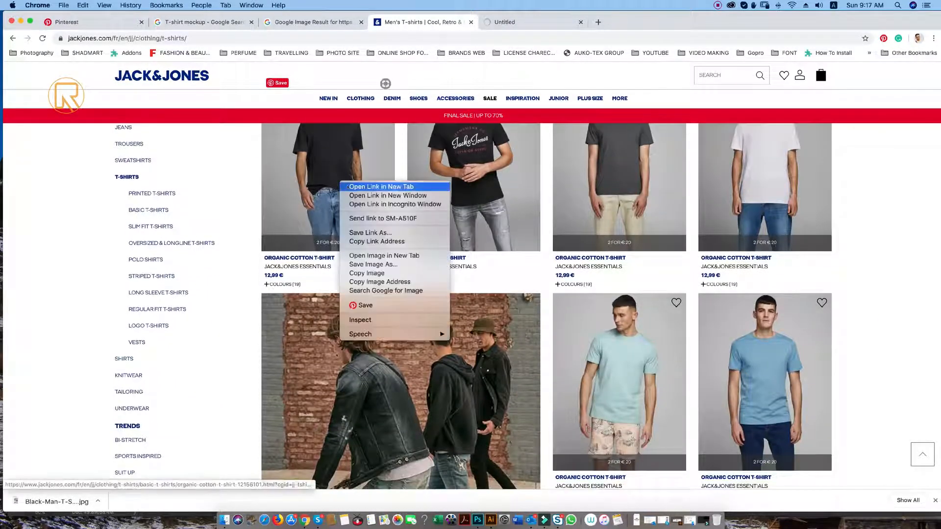
left_click(363, 187)
Step: Go to the white organic cotton T-shirt's product page and enlarge its main model photo
left_click(501, 22)
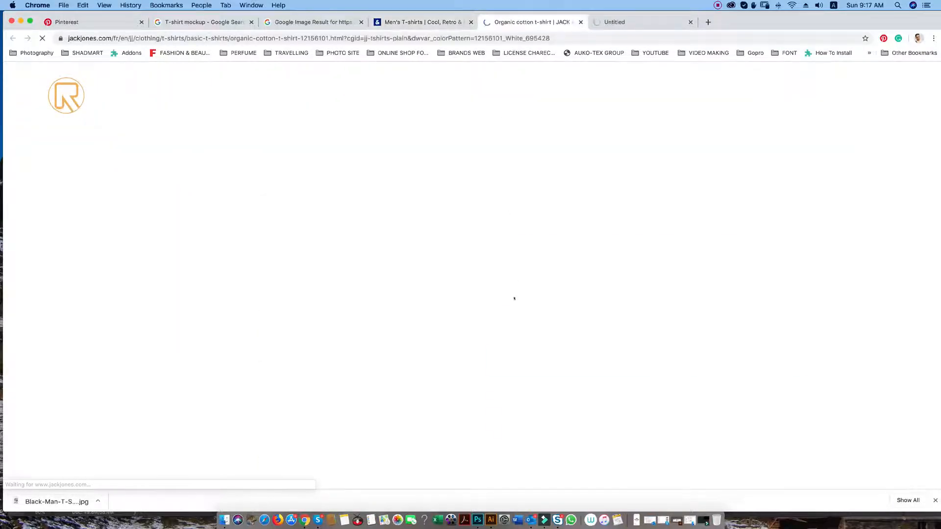
scroll(492, 324, "down", 2)
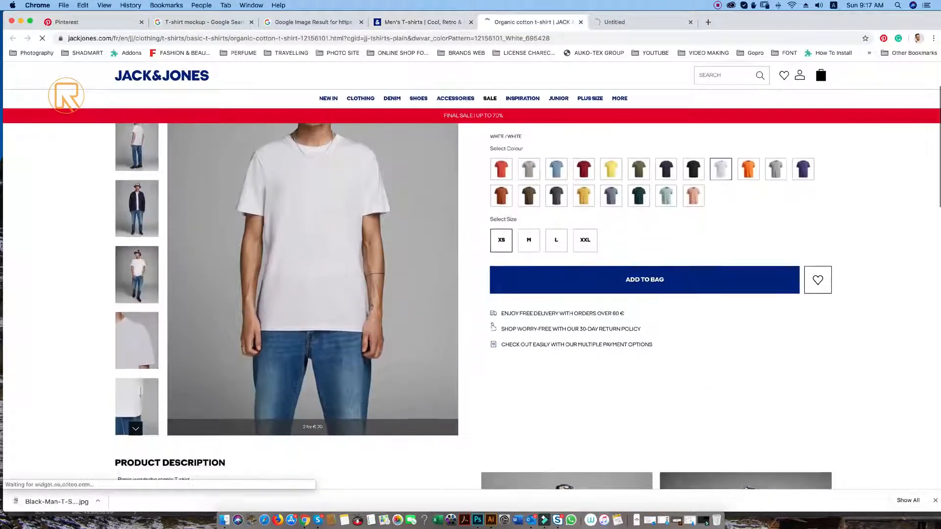
scroll(492, 324, "up", 3)
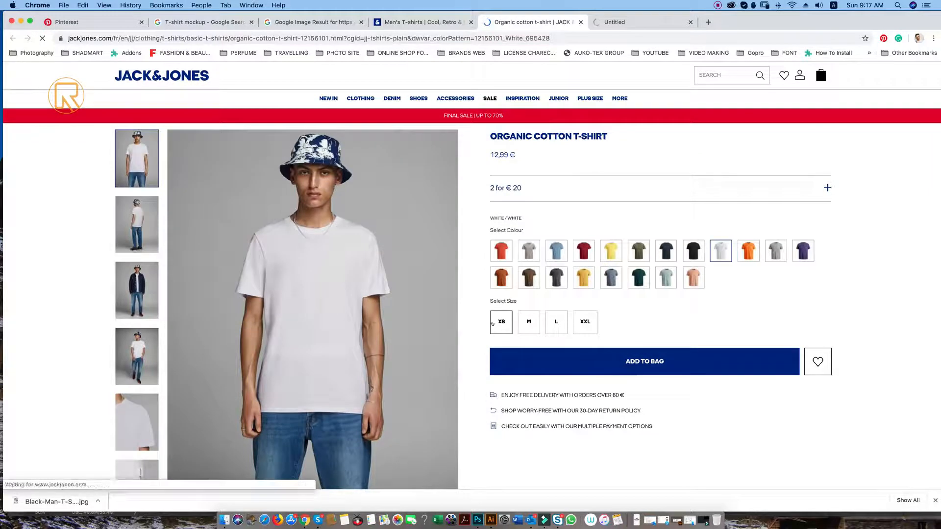
scroll(478, 337, "down", 3)
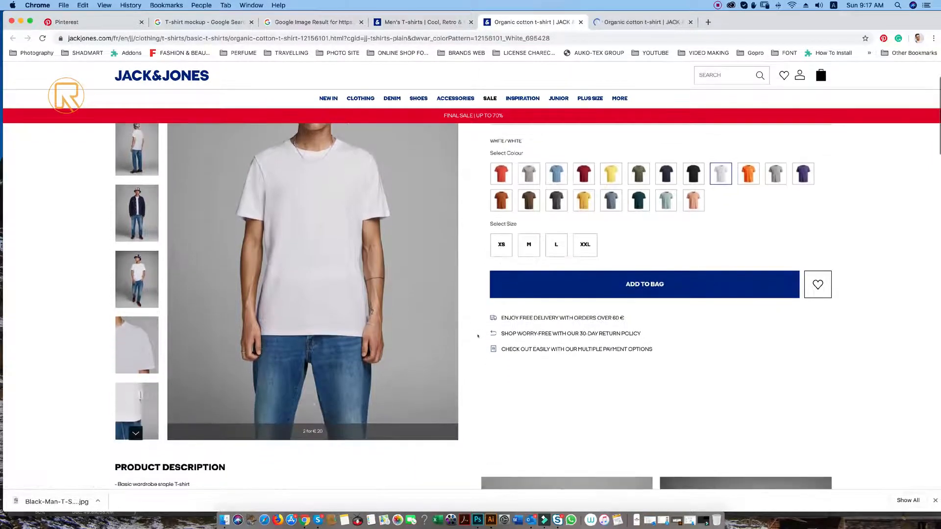
scroll(142, 313, "up", 3)
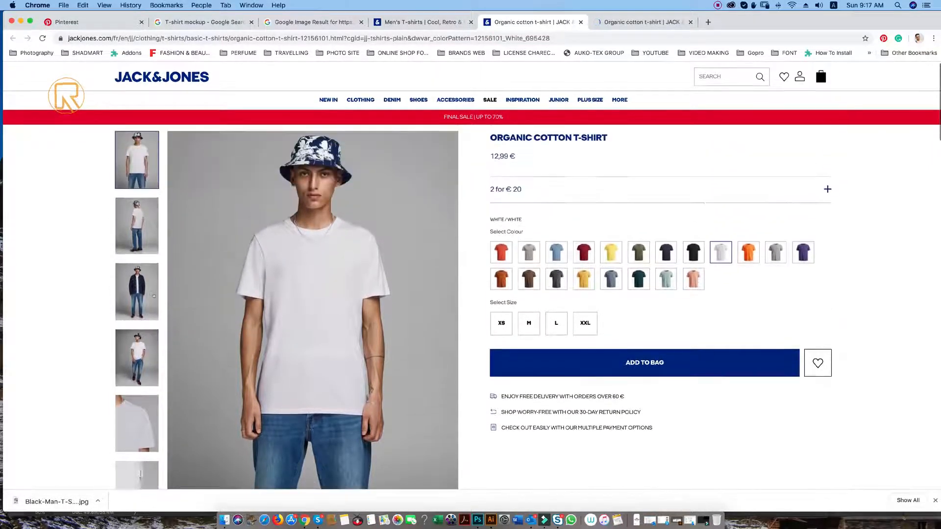
left_click(279, 256)
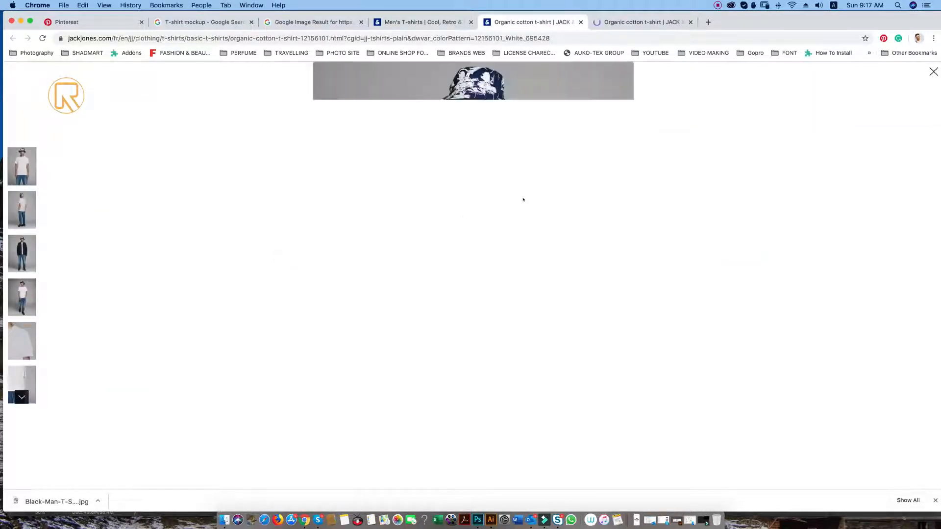
left_click(491, 252)
left_click(492, 251)
Step: Save the enlarged photo of the model in the white T-shirt to the Desktop as a JPEG
right_click(476, 248)
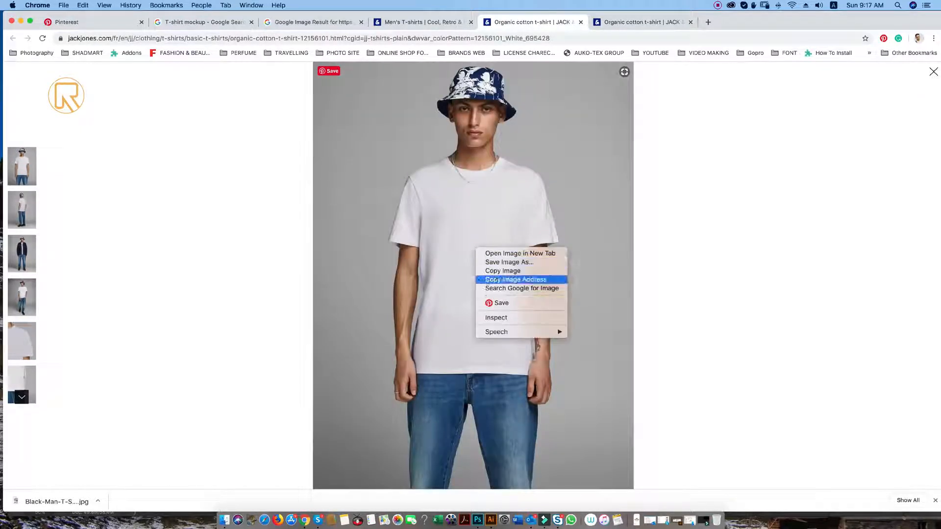
left_click(504, 262)
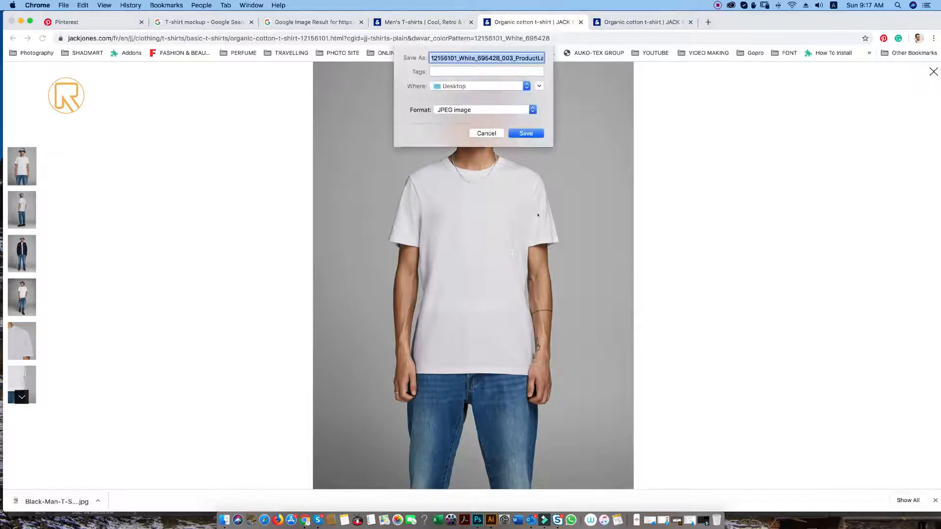
left_click(526, 133)
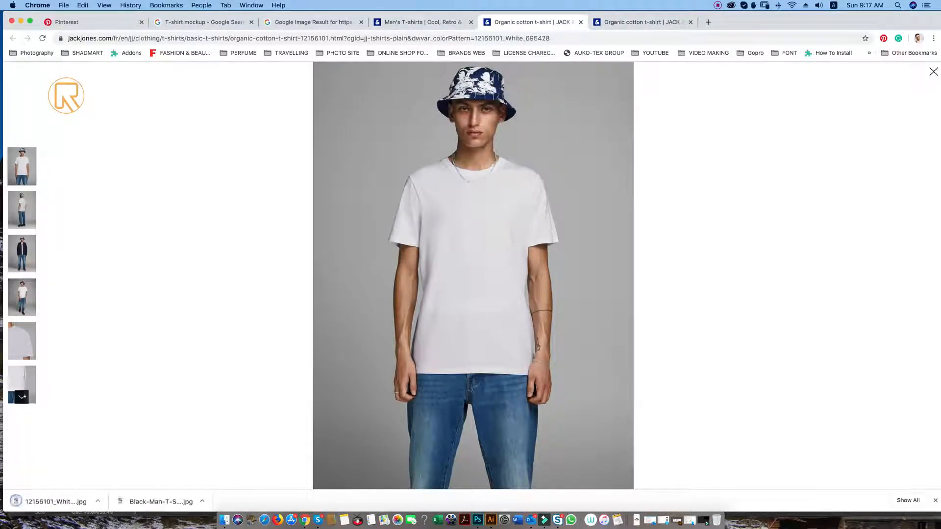
Step: Display the gallery's front view of the white T-shirt without a model and save it to the Desktop as a JPEG
left_click(20, 342)
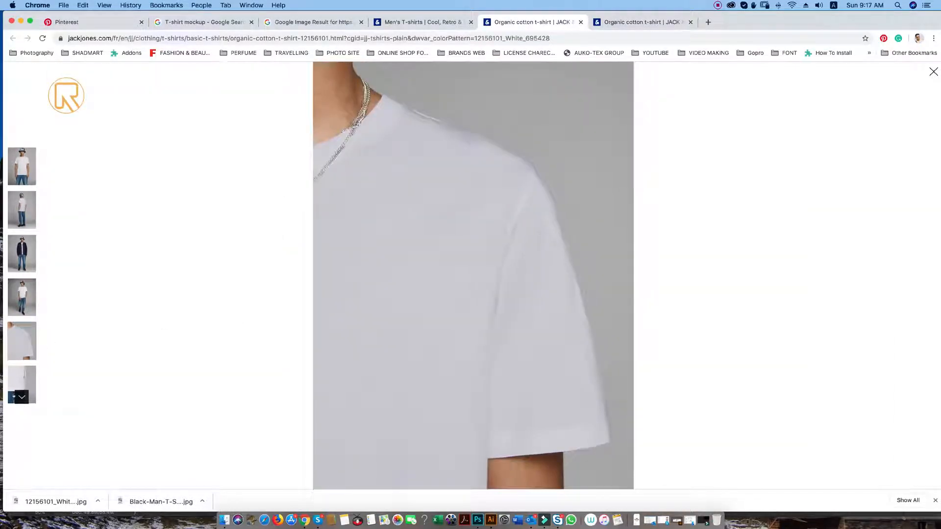
left_click(18, 396)
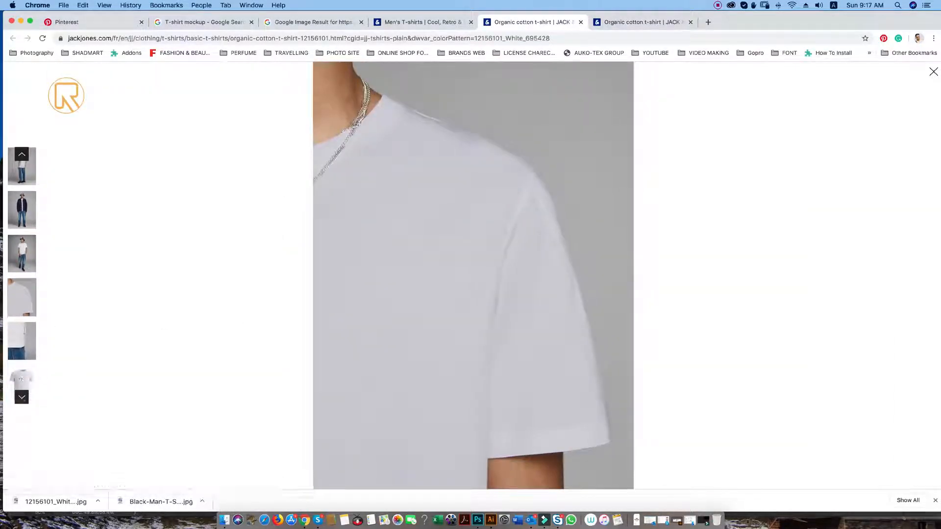
left_click(20, 397)
left_click(17, 342)
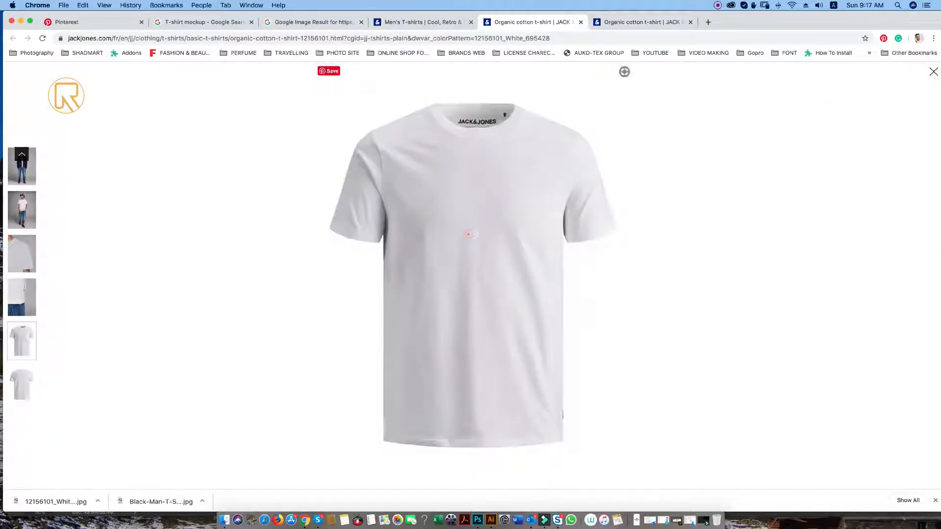
right_click(473, 232)
left_click(495, 245)
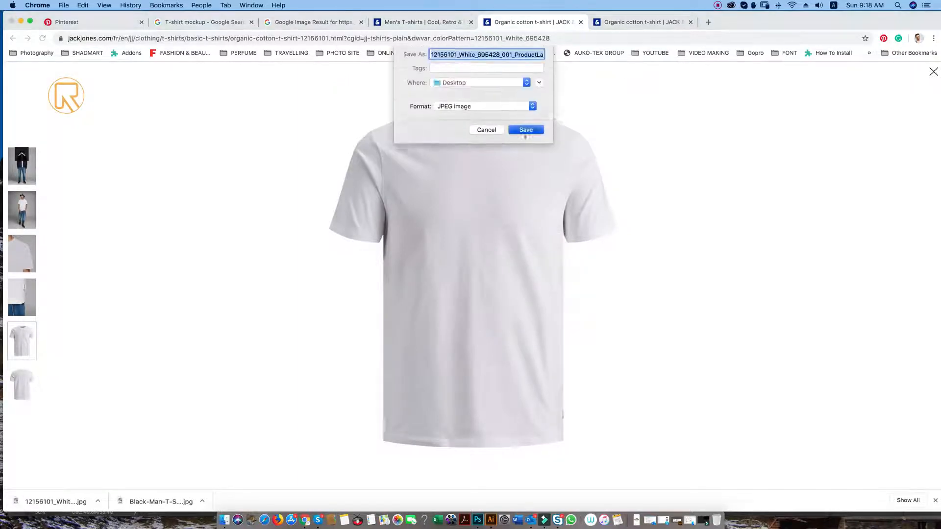
key("Return")
Step: Display the back view of the white T-shirt and save that image
left_click(23, 390)
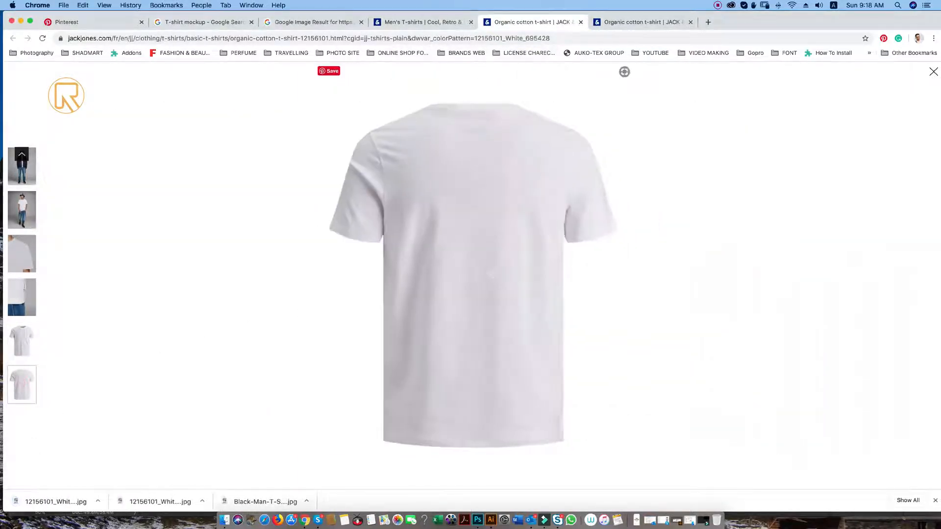
right_click(489, 259)
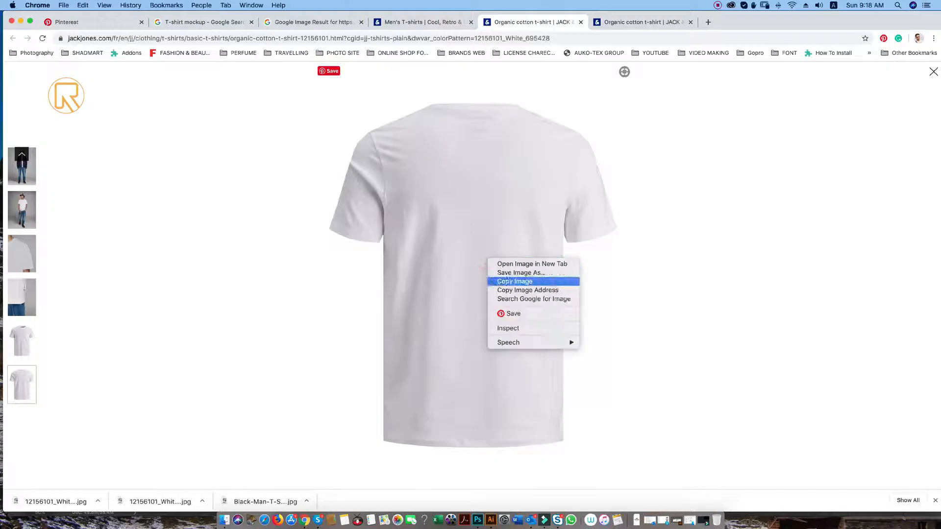
left_click(509, 273)
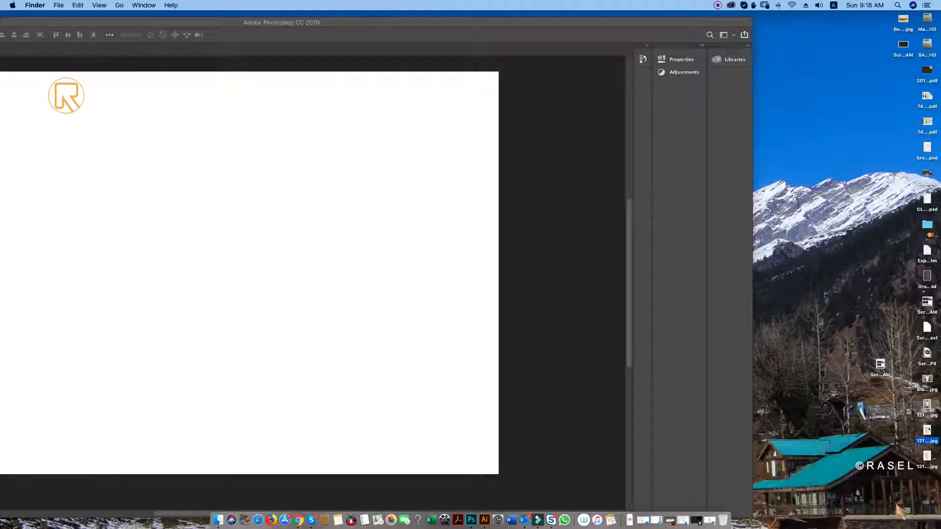
Step: Place the saved front-view white T-shirt image from the Desktop into the Photoshop document and rasterize its layer
left_click_drag(916, 438, 311, 312)
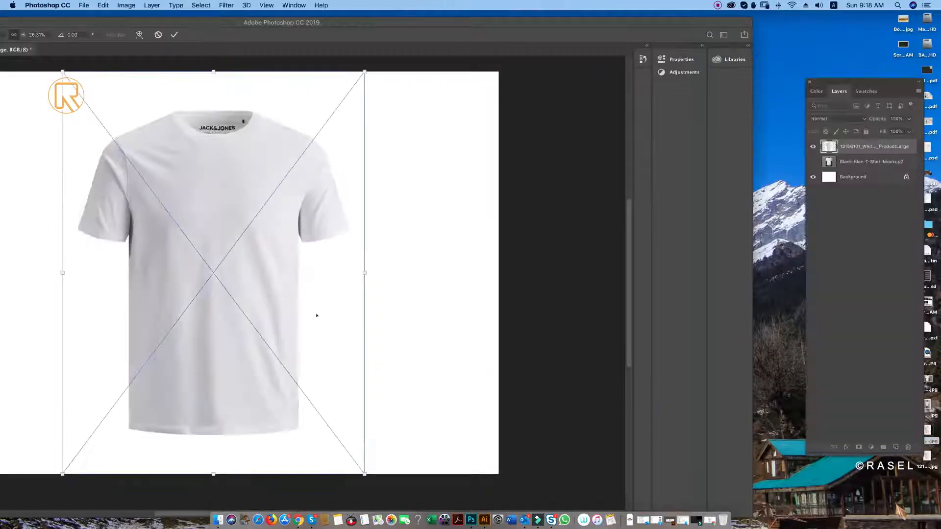
key("Return")
left_click_drag(343, 22, 535, 26)
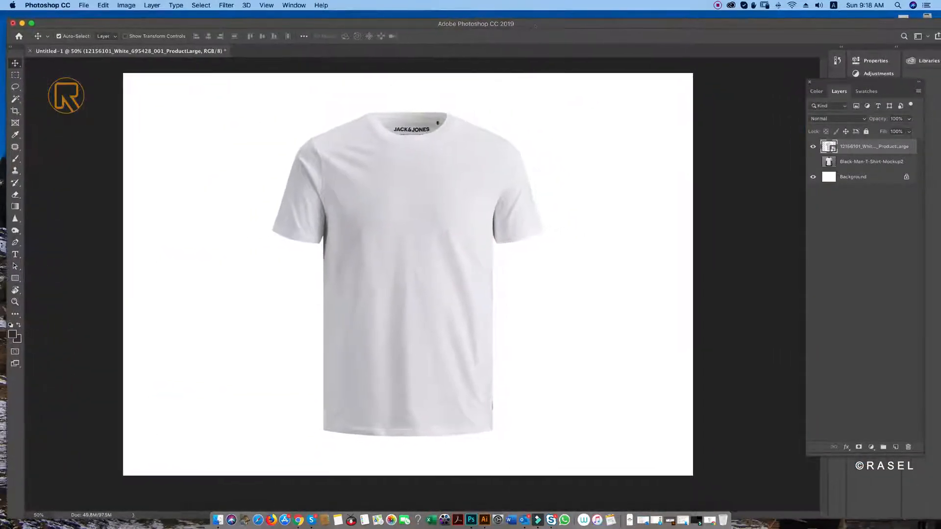
right_click(857, 149)
left_click(769, 267)
Step: Start a Pen tool path at the shirt's lower-left corner, tracing up the left side and along the left sleeve's hem
key("p")
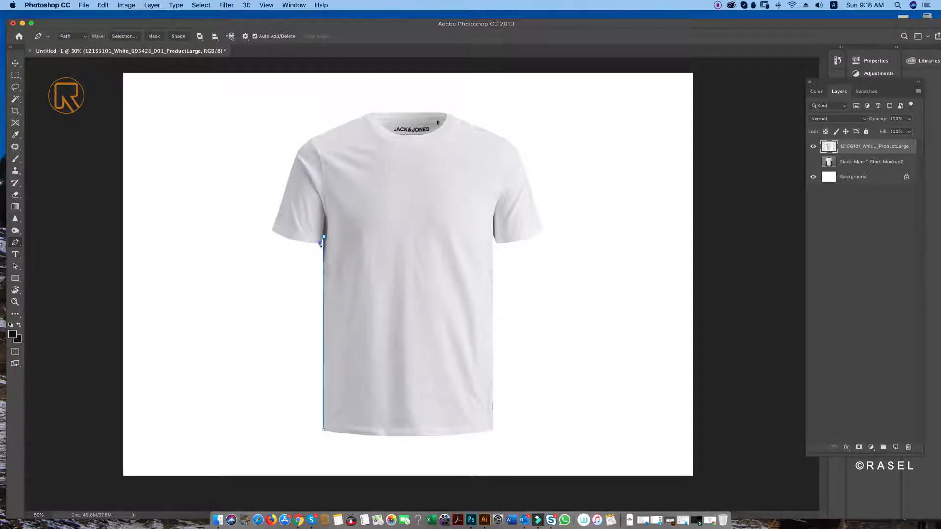
left_click(336, 218, "super")
left_click(328, 198, "super")
key("super+z")
key("super+z")
left_click(315, 255, "super")
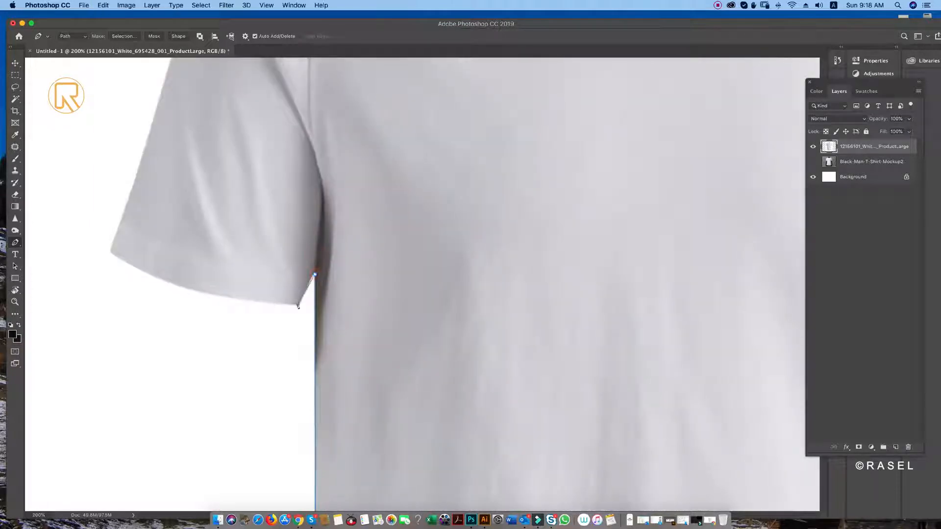
left_click_drag(111, 252, 57, 206)
left_click(111, 252, "alt")
Step: Continue the path up the left sleeve's outer edge, over the left shoulder and across the top of the collar
scroll(166, 211, "up", 5)
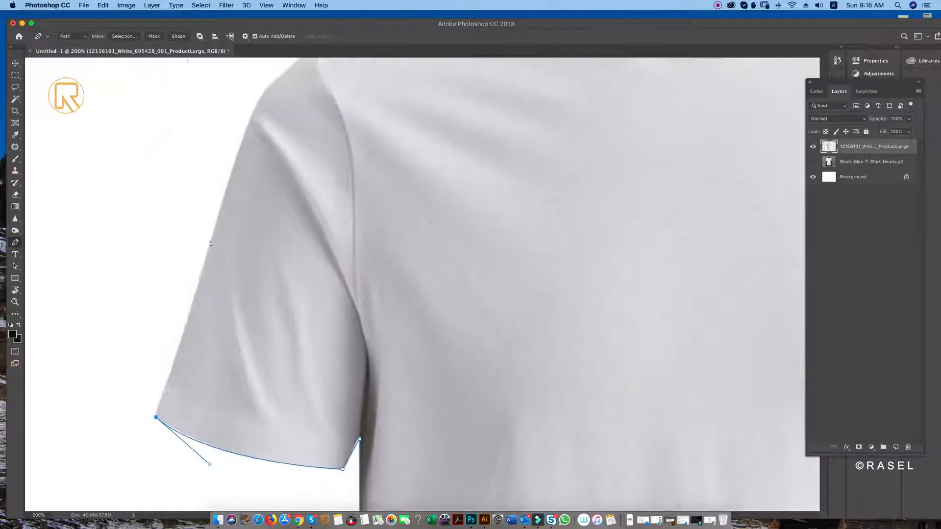
left_click(210, 242)
scroll(211, 242, "up", 4)
left_click_drag(239, 216, 250, 205)
scroll(296, 170, "up", 4)
scroll(296, 170, "right", 3)
left_click_drag(393, 234, 409, 228)
left_click(495, 224)
scroll(416, 246, "right", 4)
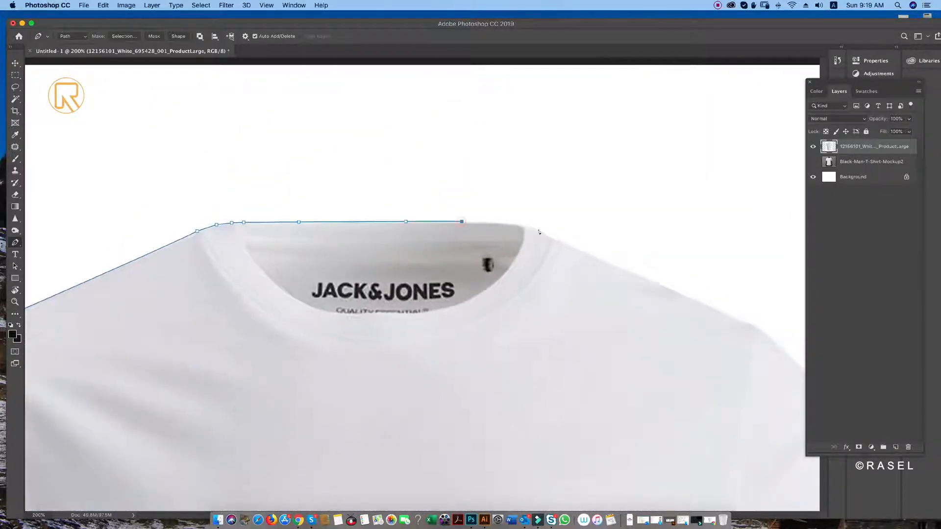
Step: Continue the path over the right shoulder and down the right sleeve's outer edge
scroll(554, 240, "right", 4)
scroll(555, 240, "down", 1)
left_click(531, 264)
left_click_drag(589, 319, 599, 341)
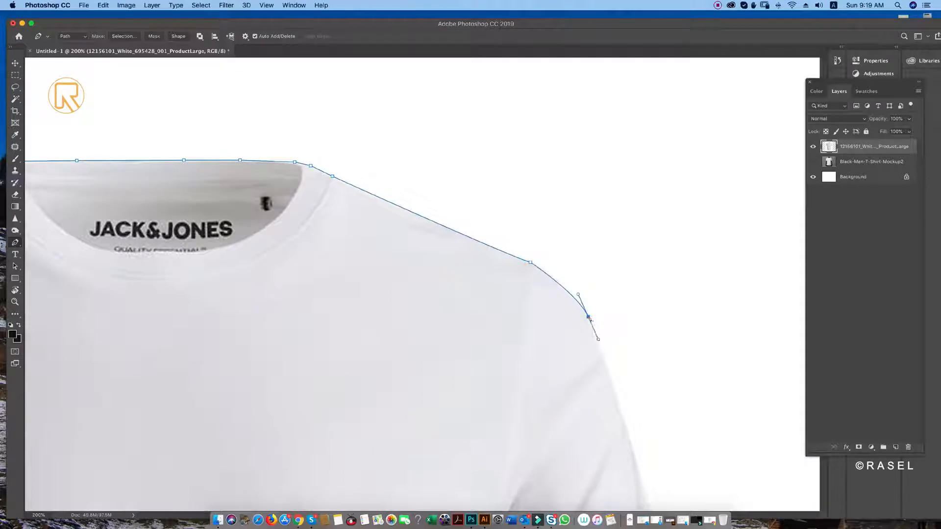
left_click(589, 319, "alt")
scroll(589, 319, "down", 4)
scroll(589, 319, "right", 2)
left_click_drag(534, 314, 541, 343)
left_click(535, 314, "alt")
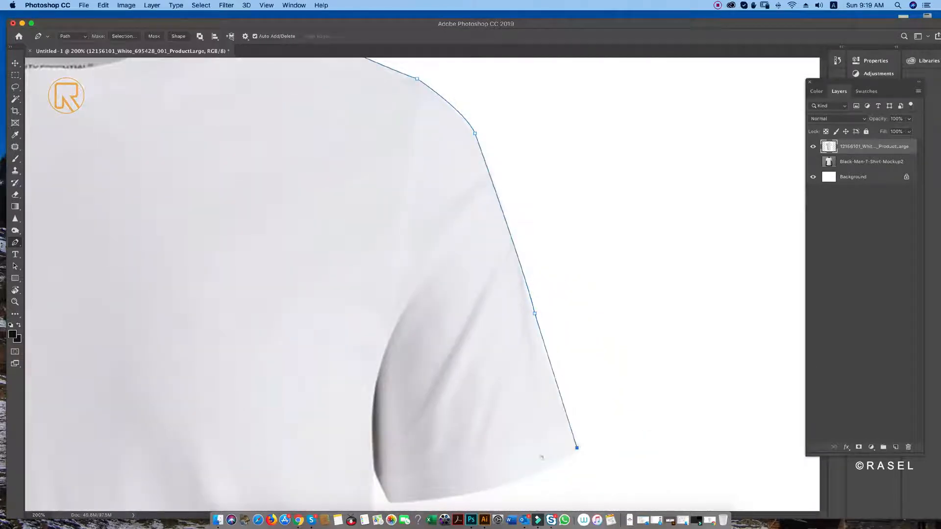
Step: Trace the path along the right sleeve's hem to the armpit and down the shirt's right side
scroll(549, 471, "down", 4)
scroll(550, 471, "left", 1)
left_click_drag(497, 373, 577, 358)
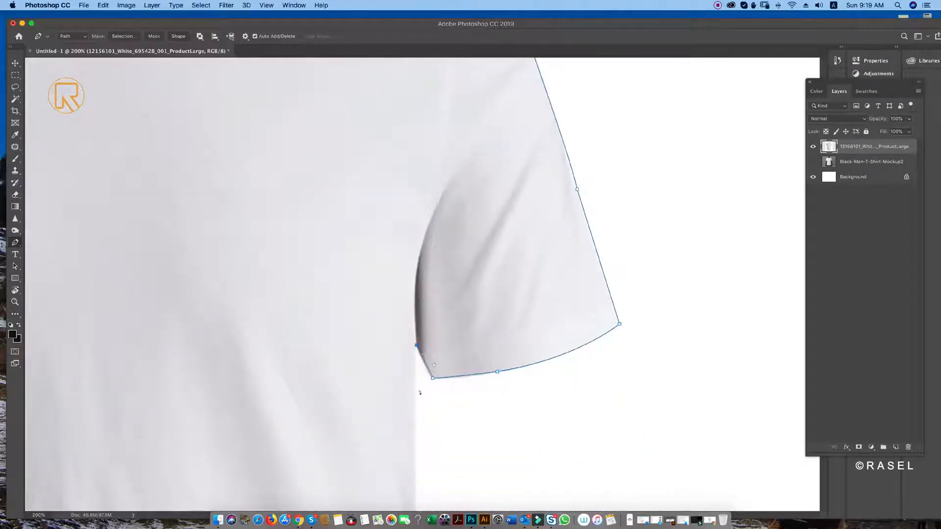
scroll(424, 378, "down", 6)
left_click(445, 322)
scroll(445, 321, "down", 5)
left_click(439, 347)
scroll(439, 347, "down", 5)
left_click(441, 363)
scroll(441, 363, "down", 6)
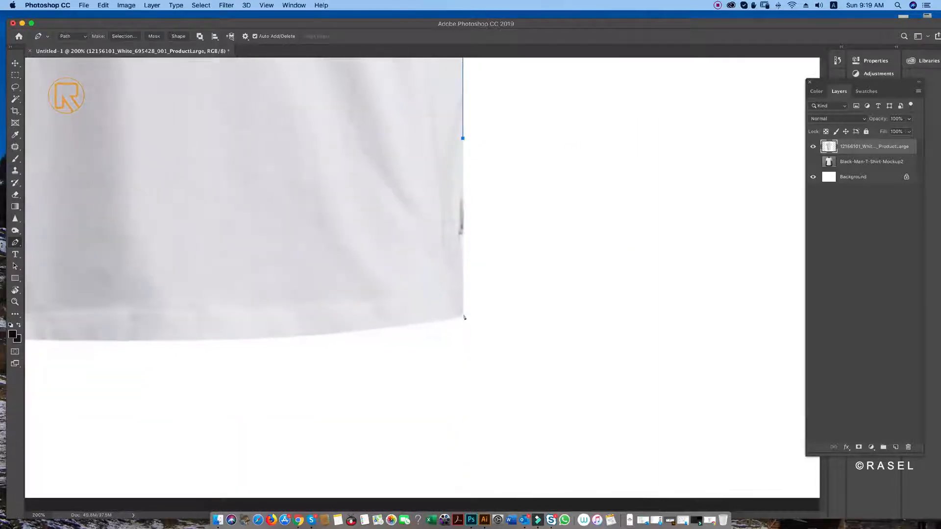
Step: Trace the curved bottom hem from the right corner and close the path at its starting point
left_click(463, 315)
scroll(463, 315, "left", 5)
left_click_drag(398, 358, 235, 357)
left_click(398, 358, "alt")
scroll(398, 358, "left", 6)
scroll(398, 357, "up", 2)
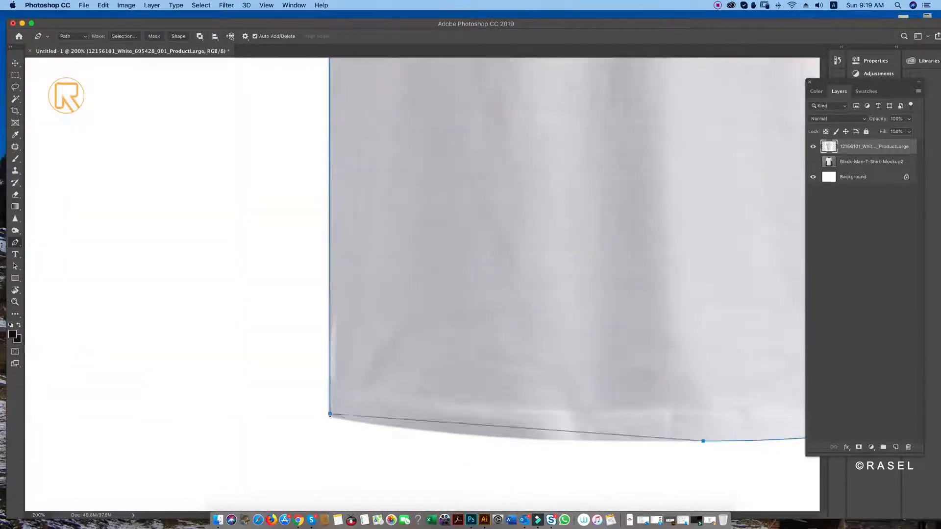
left_click(330, 414)
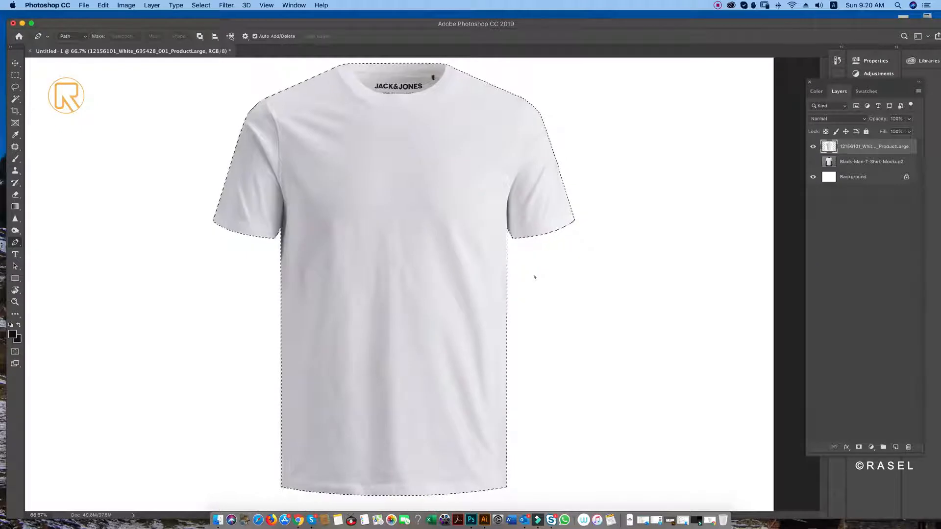
Step: Copy the shirt area selected from the path to a new layer and hide the original product photo layer
key("super+j")
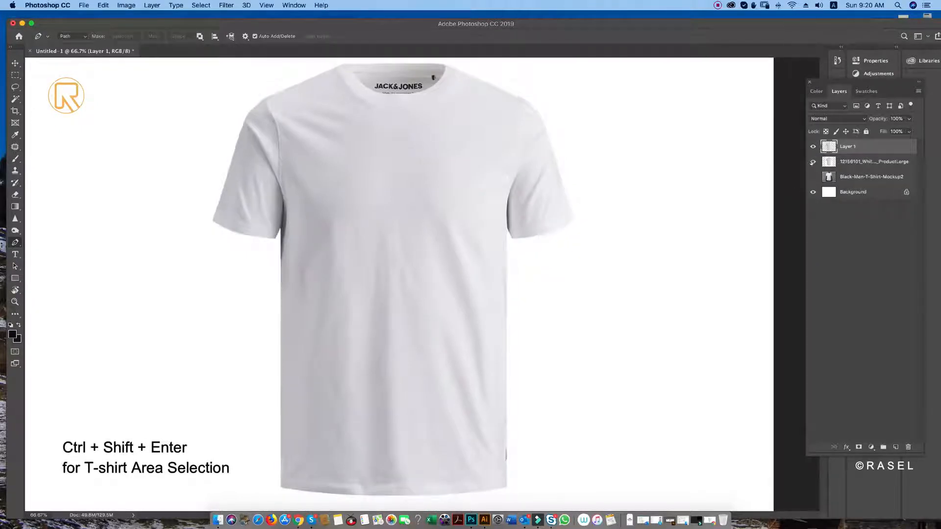
key("v")
key("super+minus")
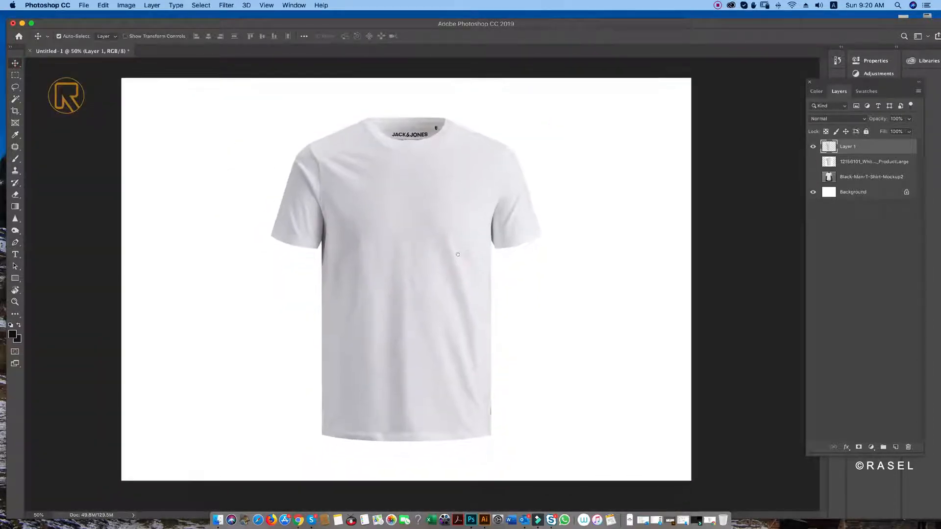
left_click(813, 147)
Step: Use the Patch tool to cover the JACK&JONES lettering inside the collar with the plain fabric above it
left_click(423, 110, "super")
left_click(422, 111, "super")
left_click(419, 110, "super")
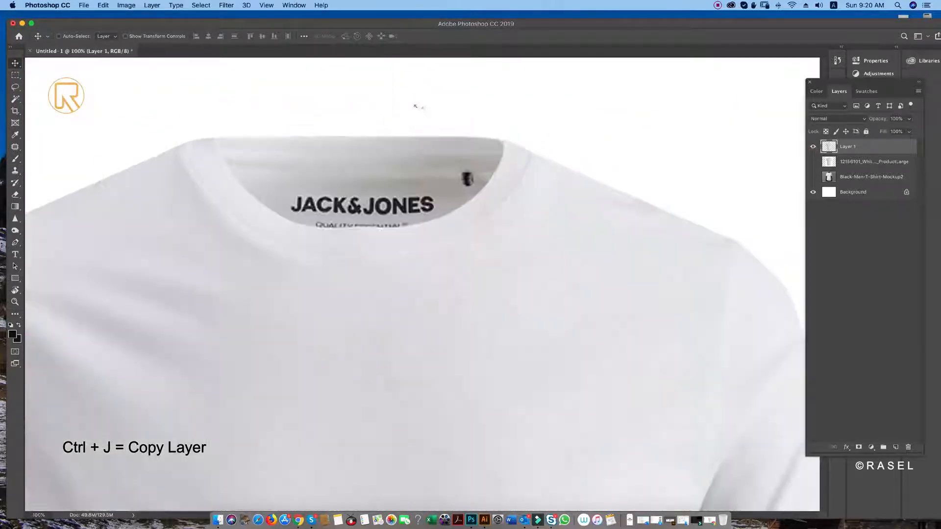
left_click(417, 110, "super")
left_click_drag(438, 165, 456, 160)
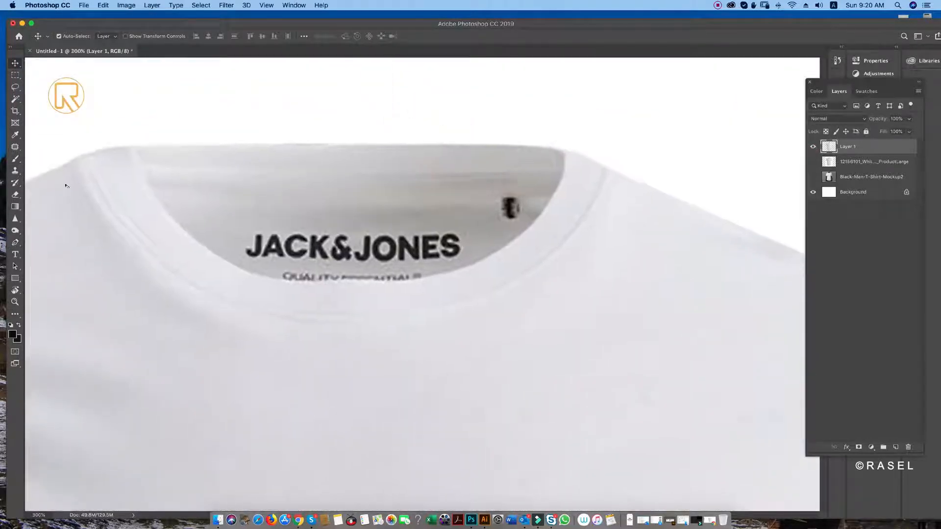
right_click(15, 147)
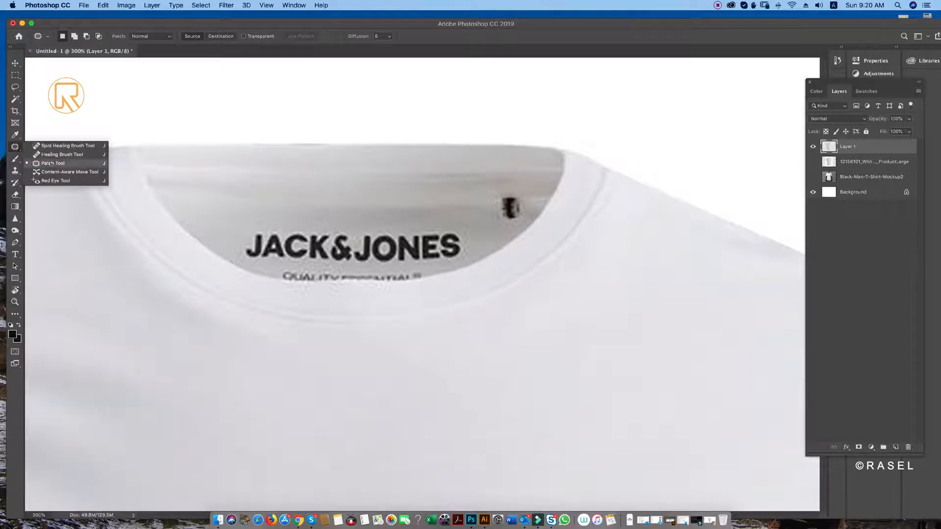
left_click(66, 161)
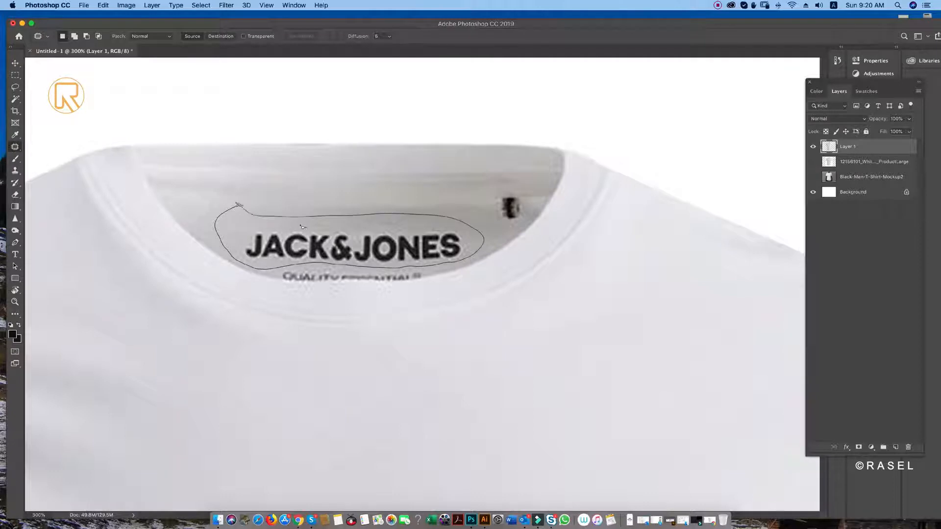
left_click_drag(330, 239, 316, 220)
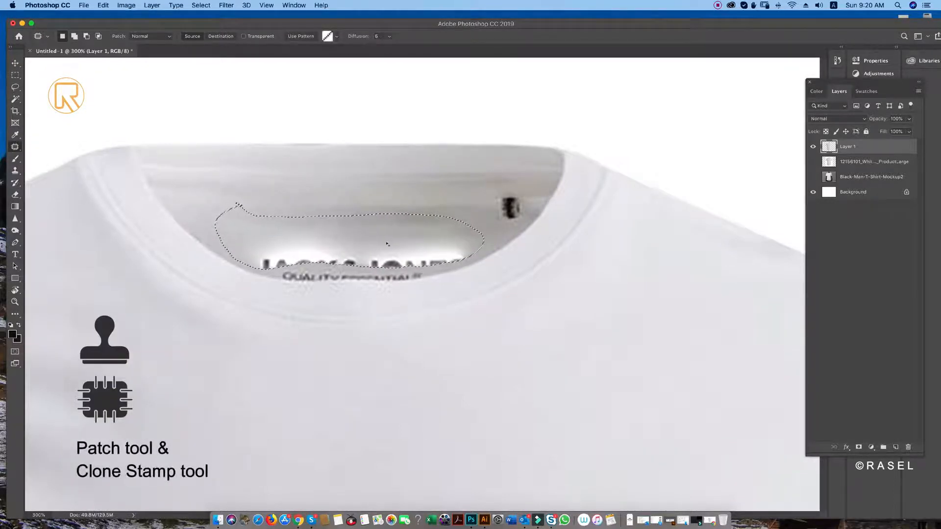
key("super+d")
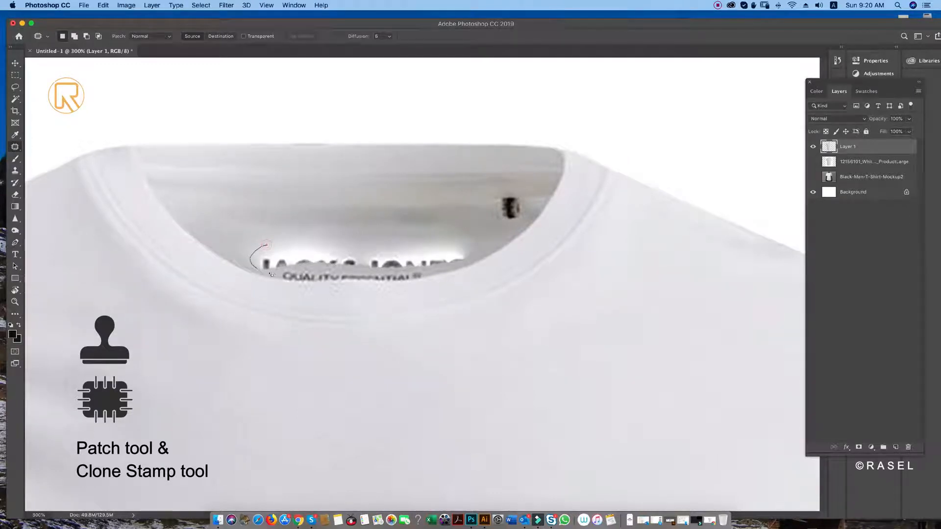
Step: Patch the leftover lower halves of the JACK&JONES letters with clean fabric and clear the selection
left_click_drag(313, 255, 325, 247)
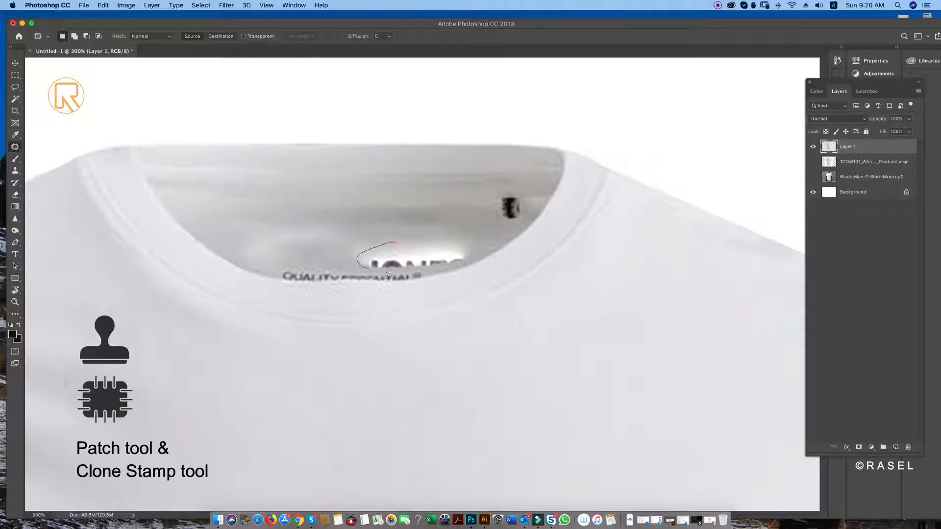
mouse_move(474, 254)
left_mouse_down()
mouse_move(396, 242)
mouse_move(412, 220)
left_mouse_up()
key("super+d")
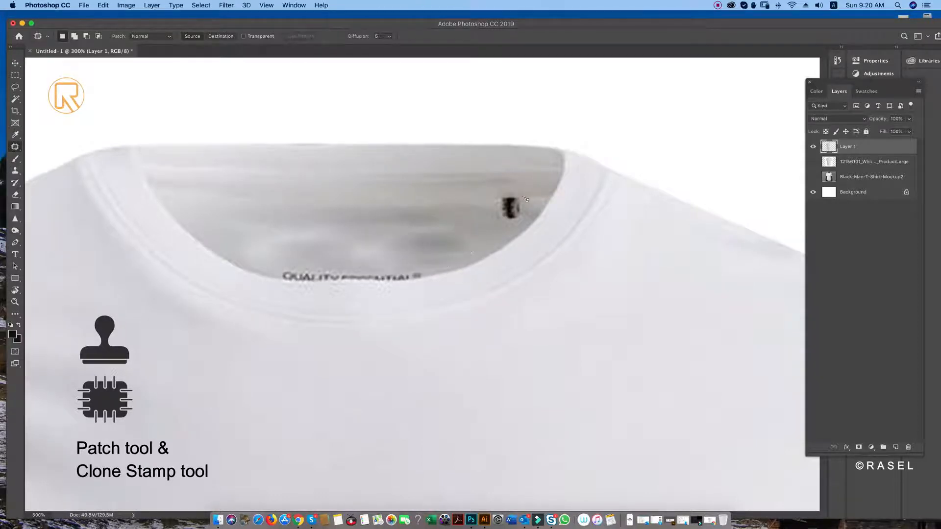
Step: Patch out the small dark mark inside the collar and the QUALITY ESSENTIALS text along the neckline
left_click_drag(522, 211, 428, 241)
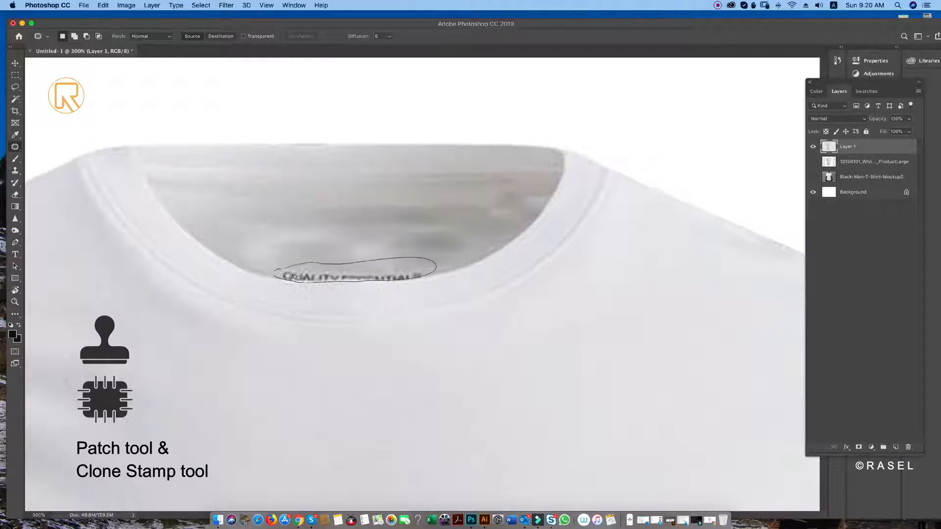
left_click_drag(276, 279, 281, 270)
left_click_drag(326, 272, 314, 236)
key("super+d")
Step: Smooth the patched fabric inside the collar with the Clone Stamp tool at 47% opacity
left_click(15, 63)
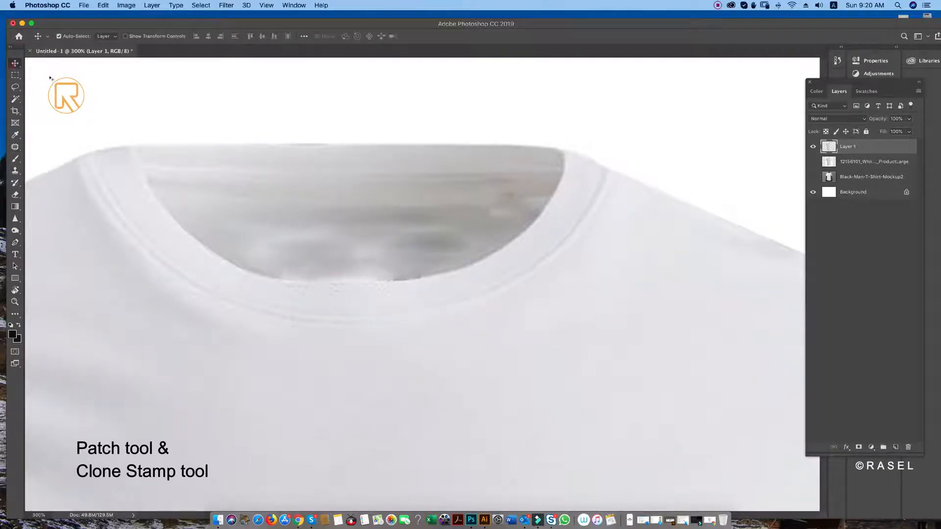
left_click(15, 171)
left_click(39, 170)
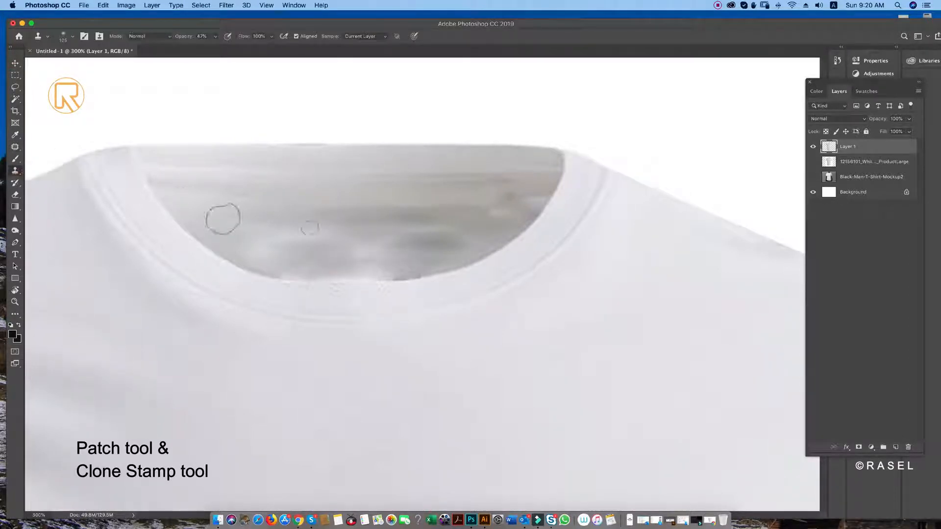
left_click_drag(264, 241, 389, 227)
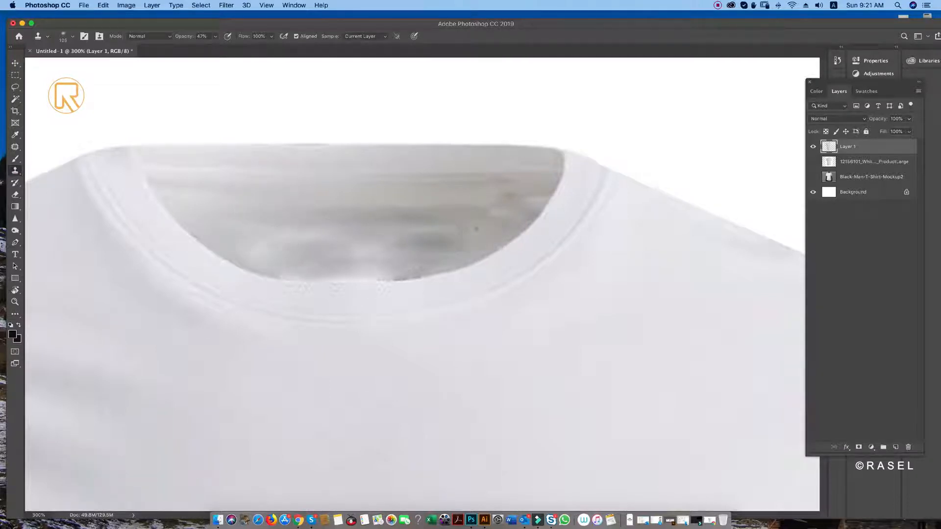
mouse_move(275, 244)
left_mouse_down()
mouse_move(292, 271)
mouse_move(398, 268)
mouse_move(344, 248)
mouse_move(429, 231)
mouse_move(346, 241)
mouse_move(245, 221)
left_mouse_up()
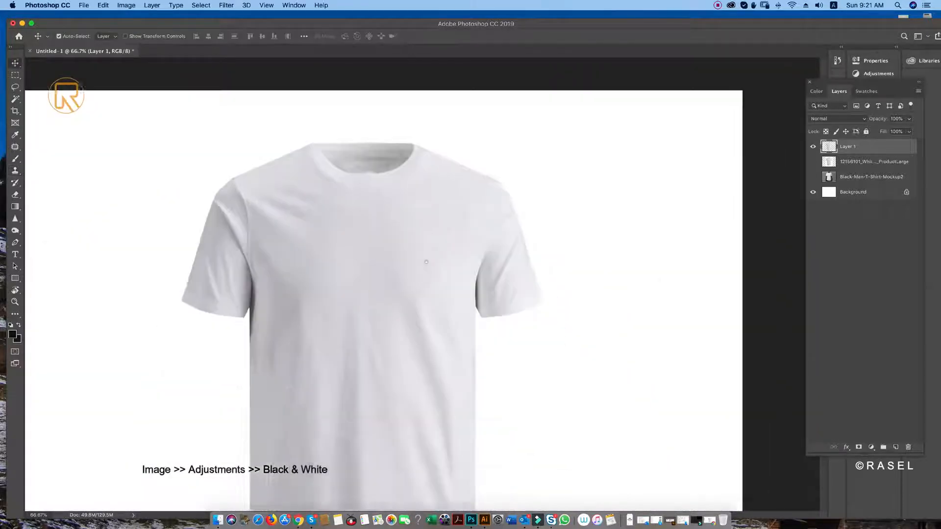
Step: Apply a Black & White adjustment with the Default preset to the cut-out shirt layer
key("super+minus")
left_click(427, 251)
mouse_move(133, 30)
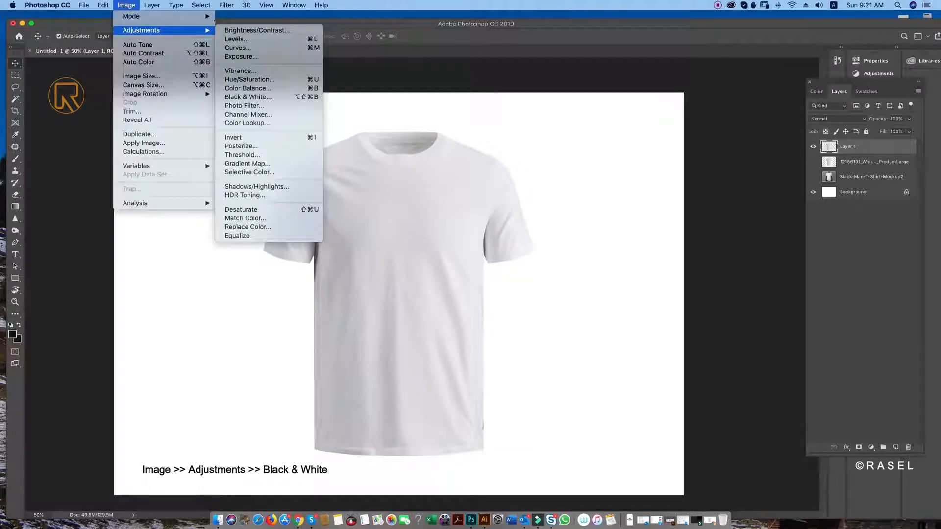
left_click(260, 97)
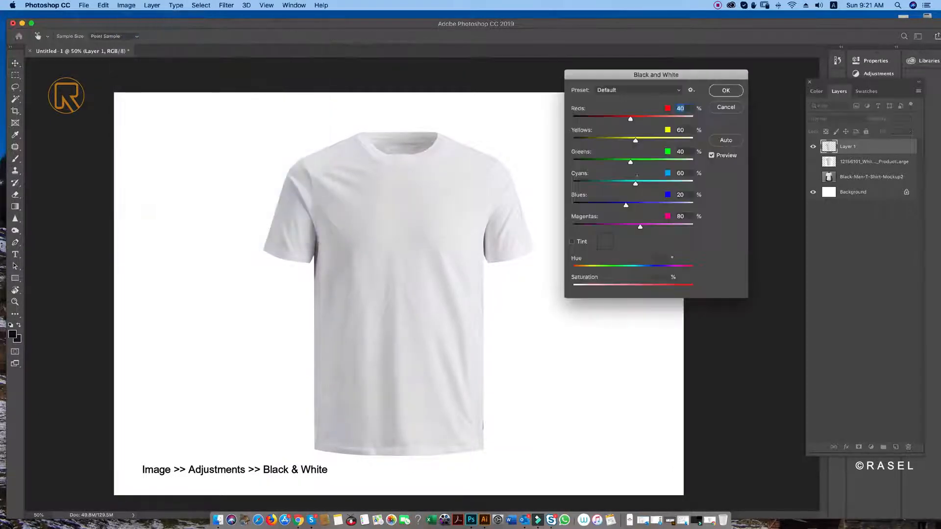
left_click(724, 91)
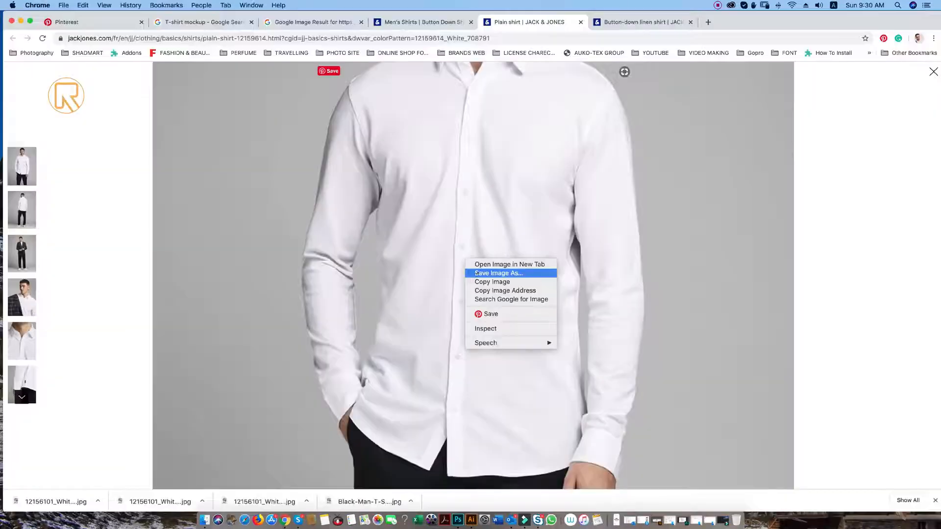
Step: In Chrome, save the enlarged photo of the model in the plain white shirt and display the collar close-up
left_click(497, 270)
key("Return")
scroll(492, 249, "down", 5)
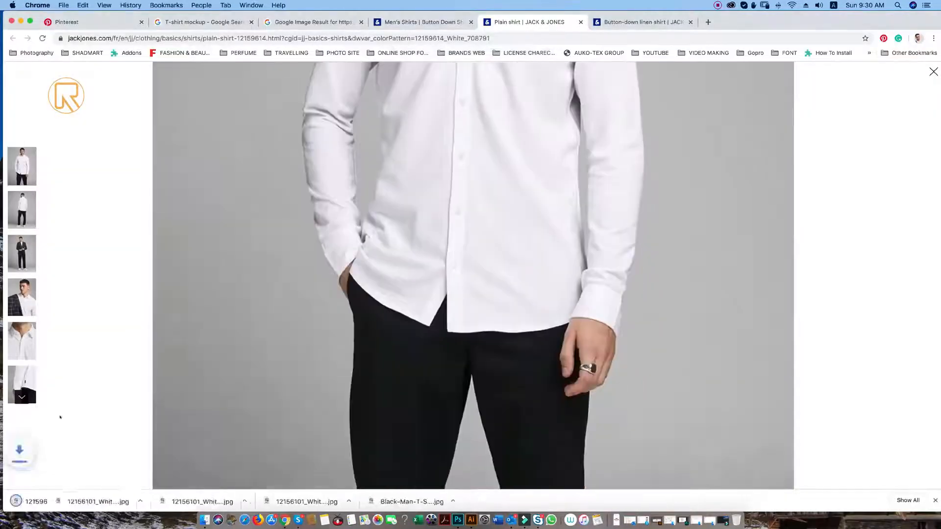
left_click(21, 345)
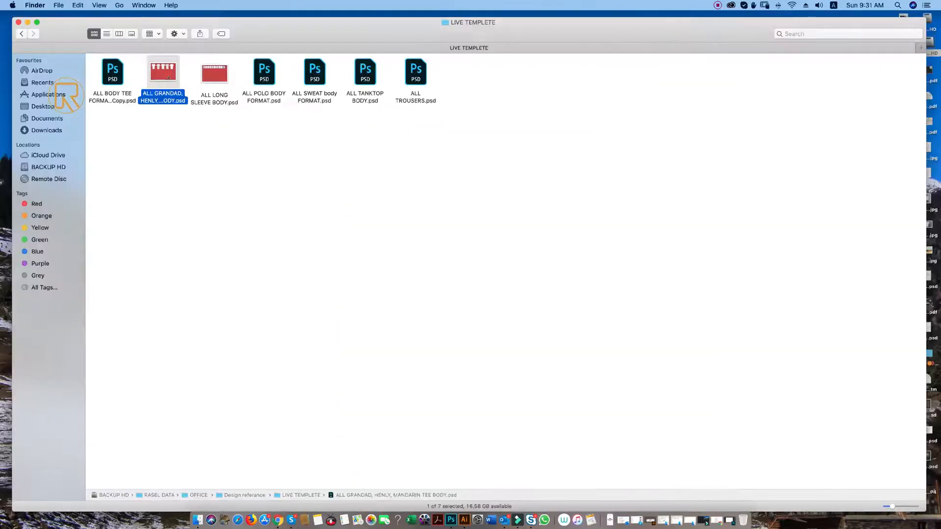
Step: From Finder's LIVE TEMPLETE folder, open ALL GRANDAD, HENLY, MANDARIN TEE BODY.psd and ALL LONG SLEEVE BODY.psd in Photoshop
double_click(164, 95)
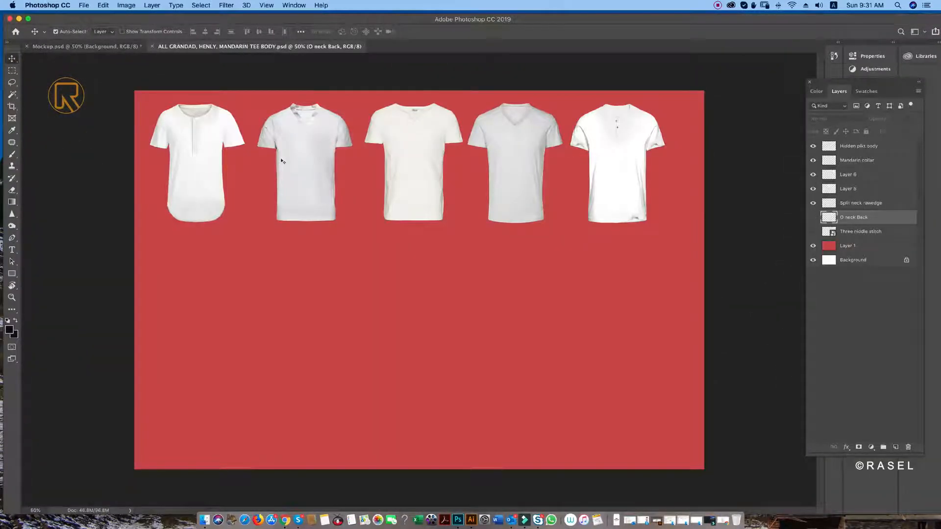
left_click(19, 19)
key("Right")
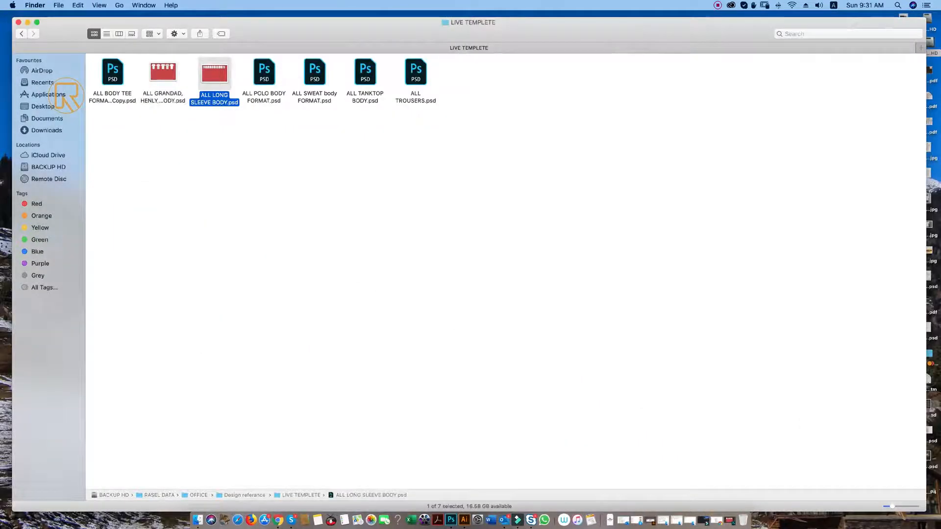
double_click(229, 78)
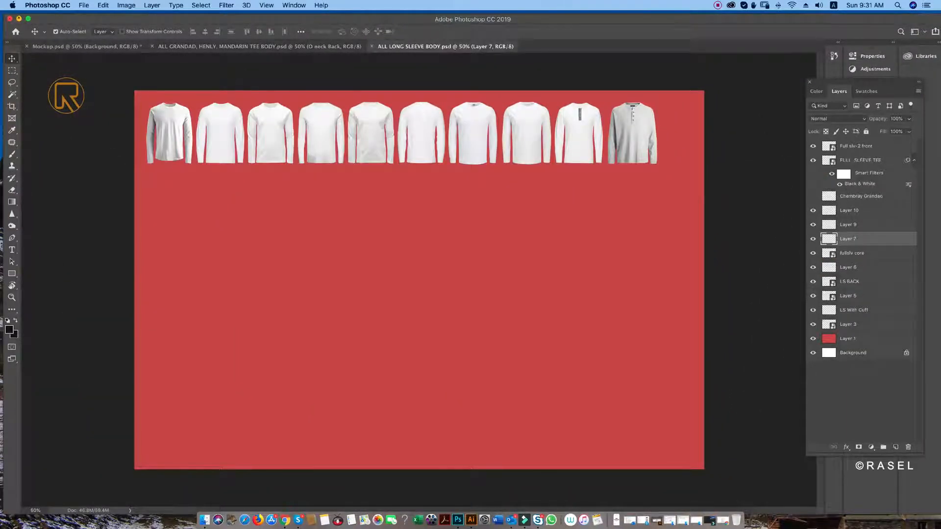
Step: From Finder's LIVE TEMPLETE folder, open ALL POLO BODY FORMAT.psd, ALL SWEAT body FORMAT.psd and ALL TANKTOP BODY.psd in Photoshop
key("super+m")
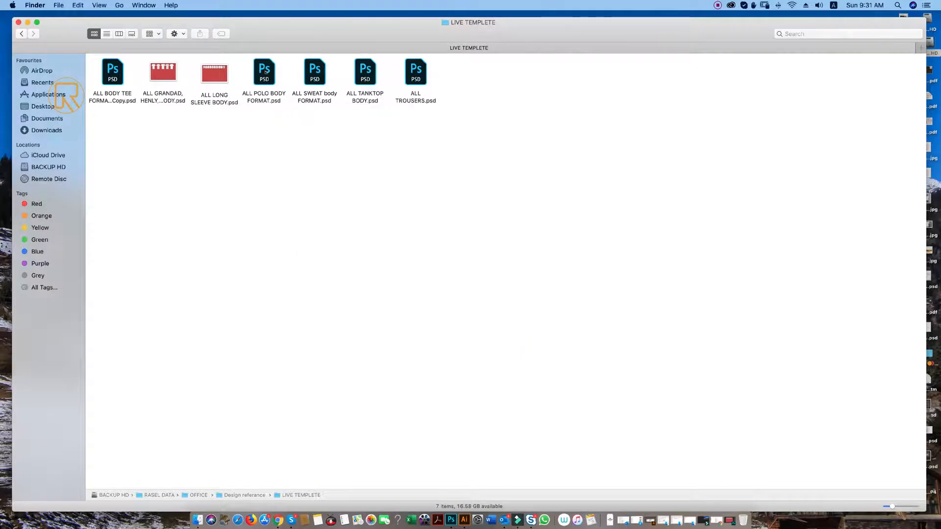
left_click(265, 71)
double_click(267, 77)
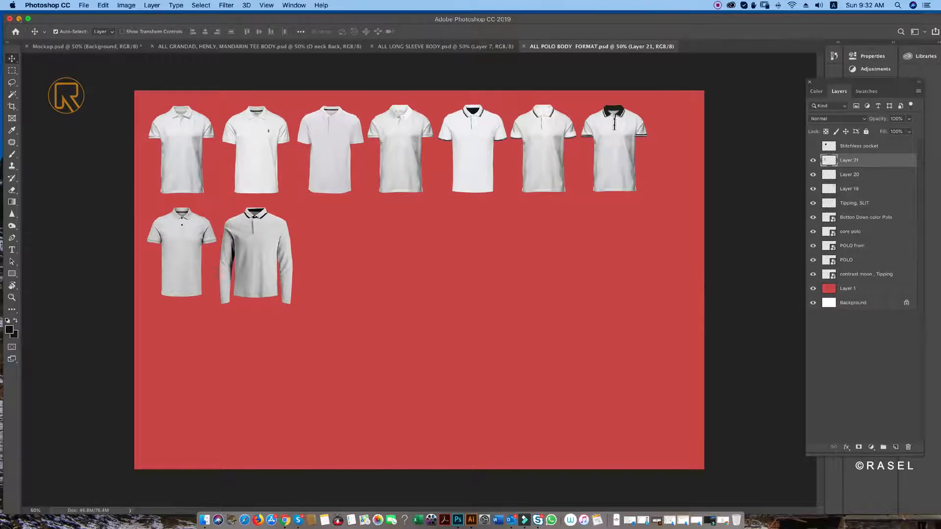
left_click(19, 18)
left_click(321, 75)
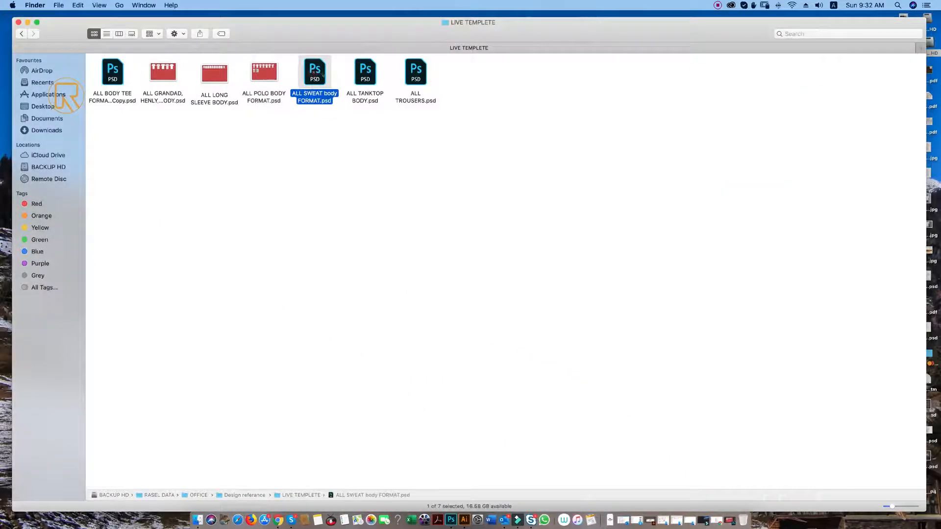
double_click(317, 73)
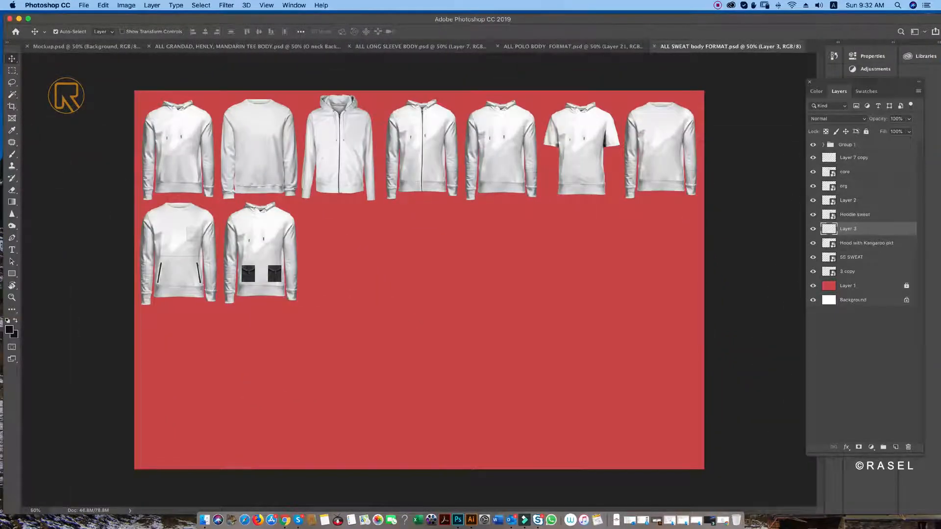
key("super+m")
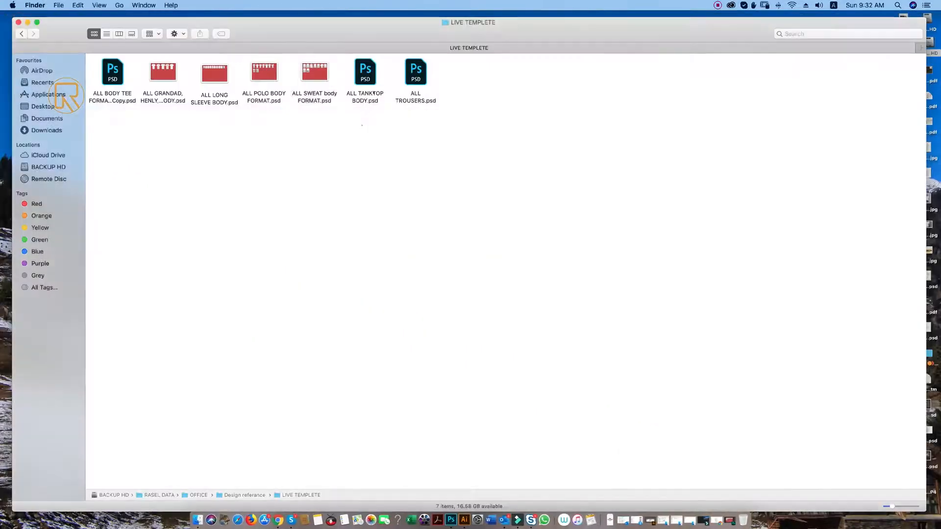
left_click(371, 74)
double_click(371, 74)
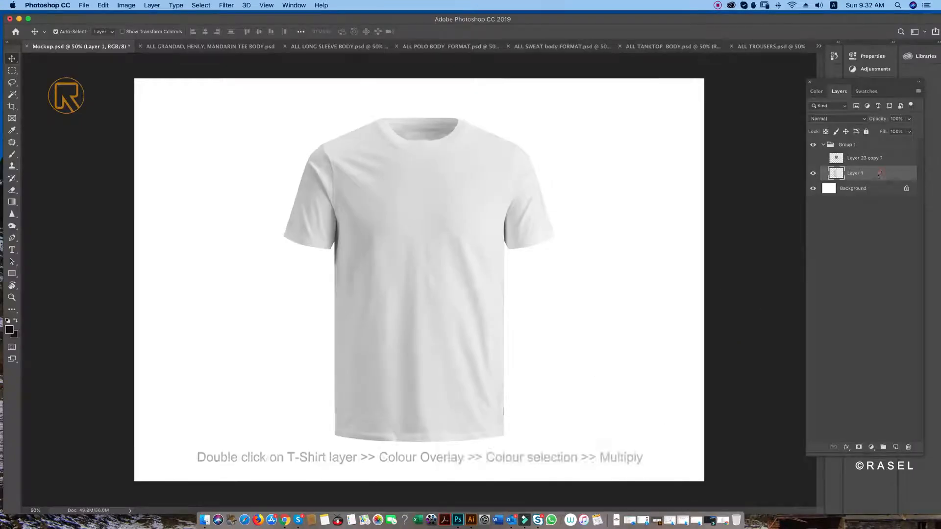
Step: In Mockup.psd, try an olive-gray #6e6f5e Color Overlay with Multiply blending at 100% opacity on the T-shirt layer
double_click(877, 174)
left_click_drag(623, 295, 731, 187)
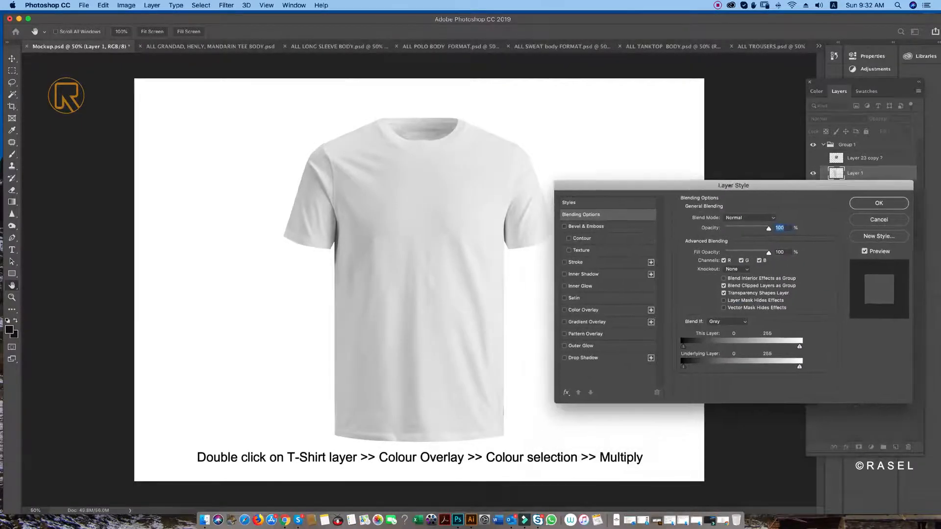
left_click(586, 311)
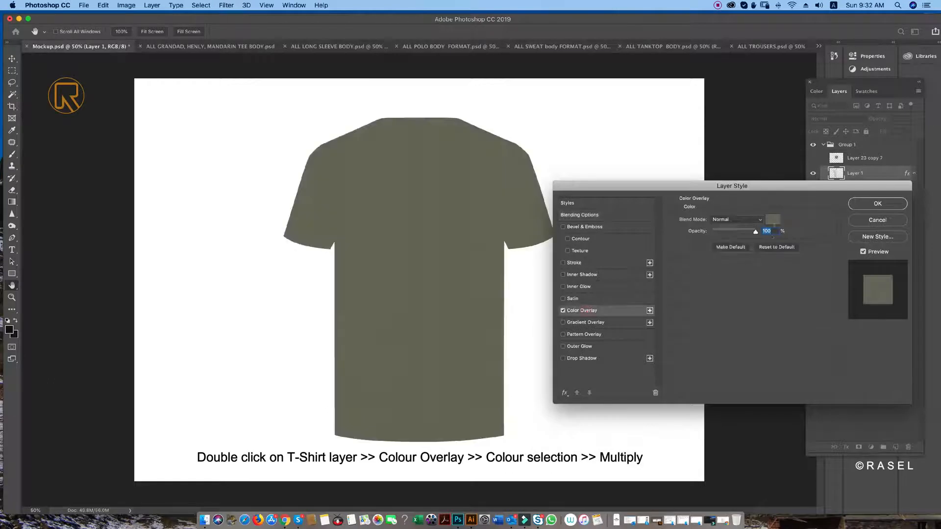
left_click(773, 219)
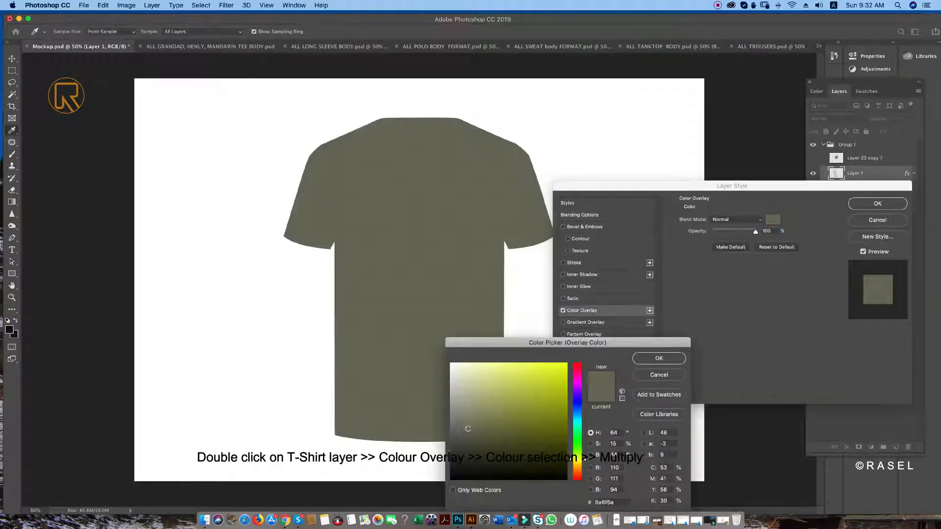
left_click(652, 358)
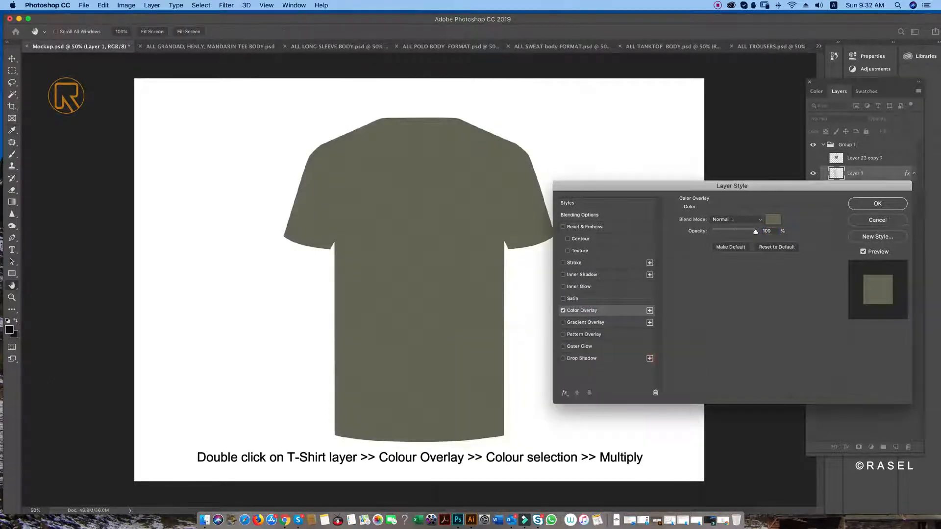
left_click(738, 220)
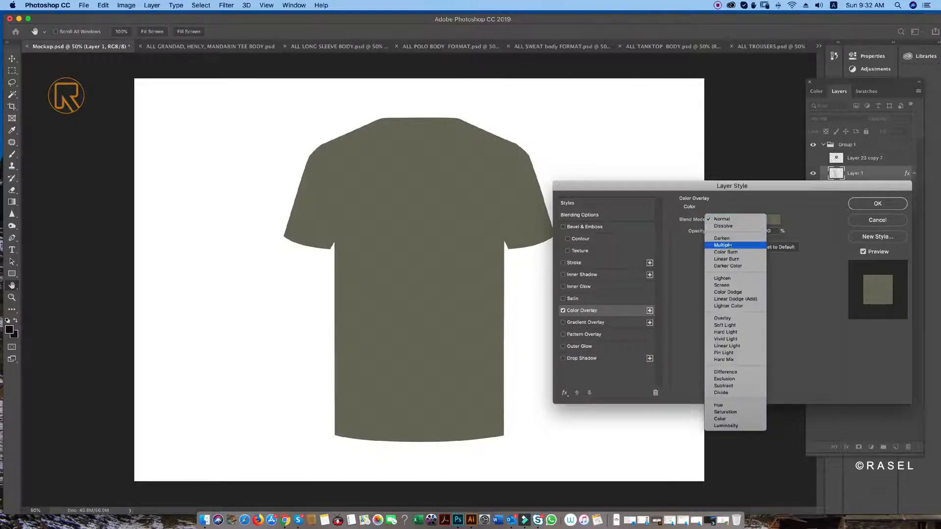
left_click(757, 242)
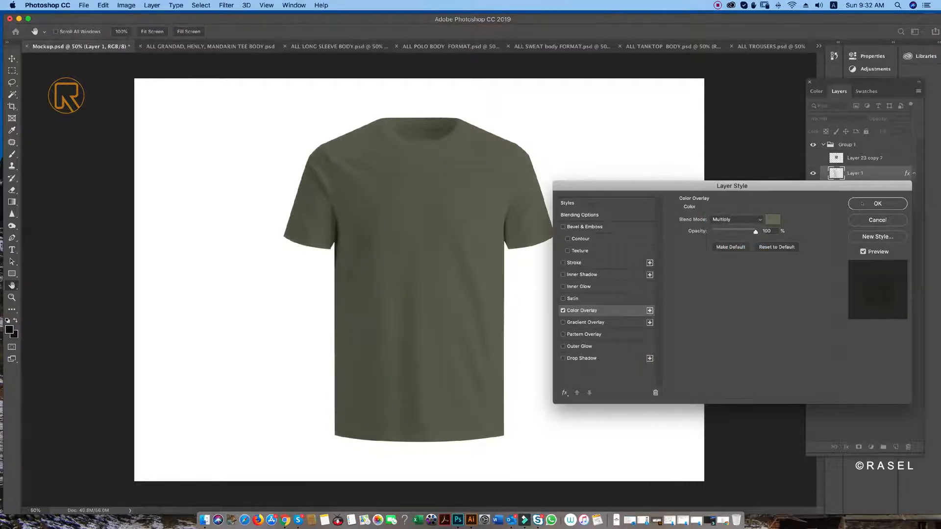
left_click(862, 204)
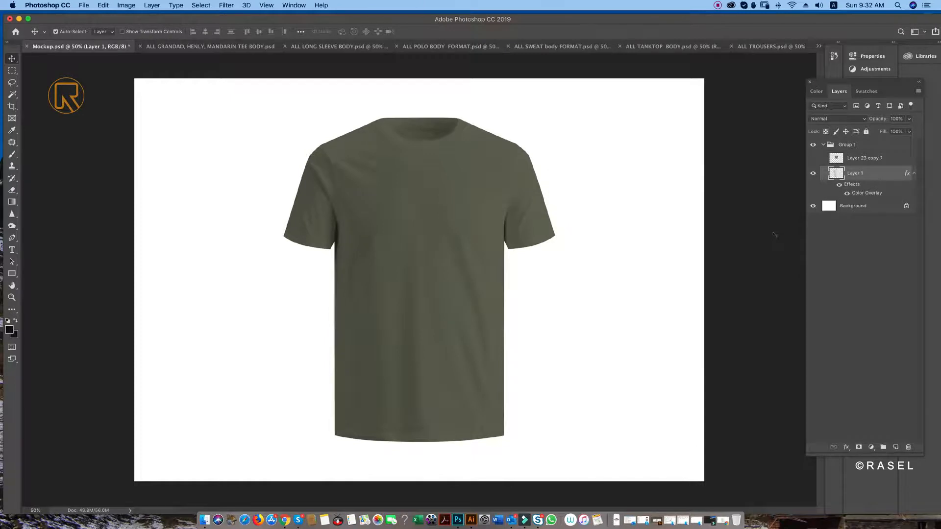
key("super+z")
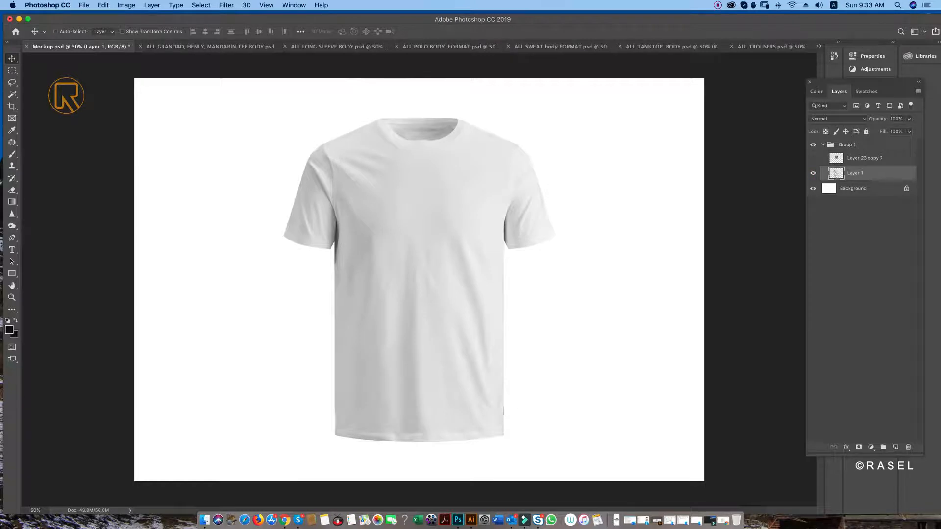
Step: Load the T-shirt layer's outline as a selection and fill it with light blue #76a7f0 on a new layer above the shirt
left_click(836, 173, "super")
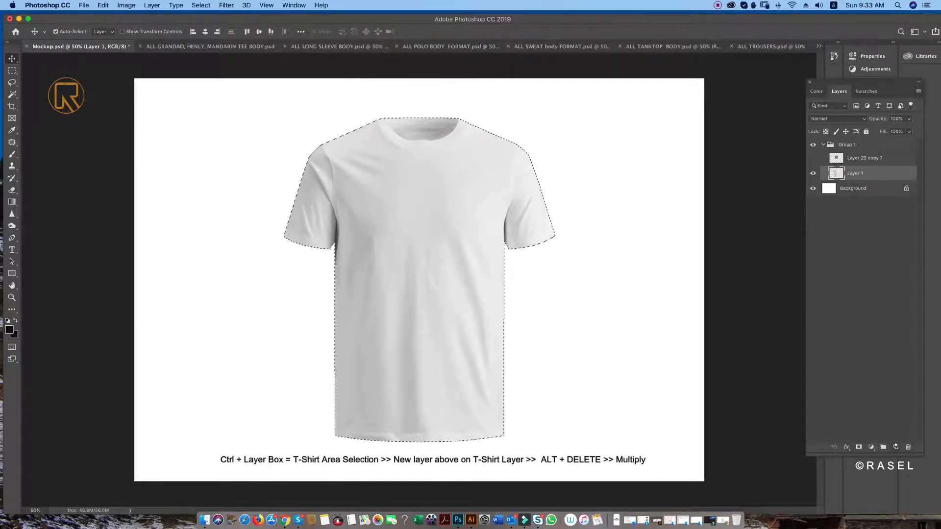
left_click(896, 447)
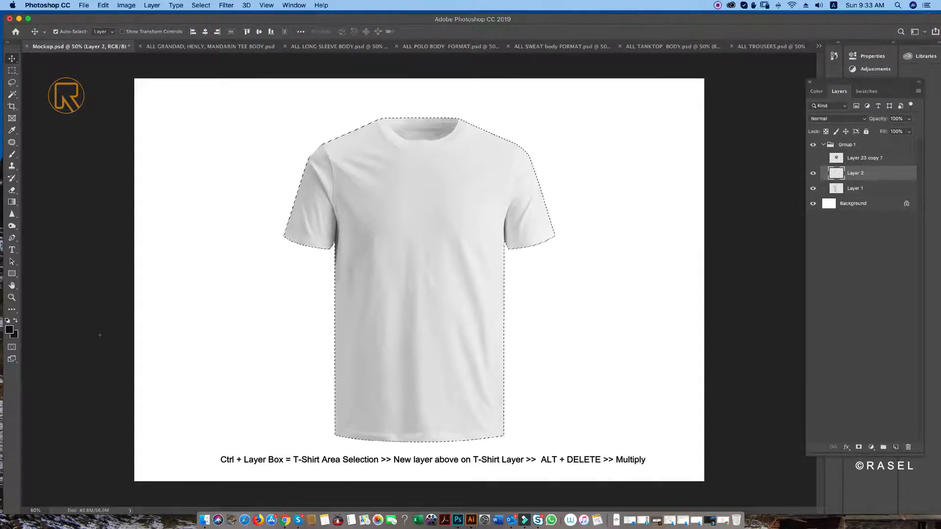
left_click(8, 329)
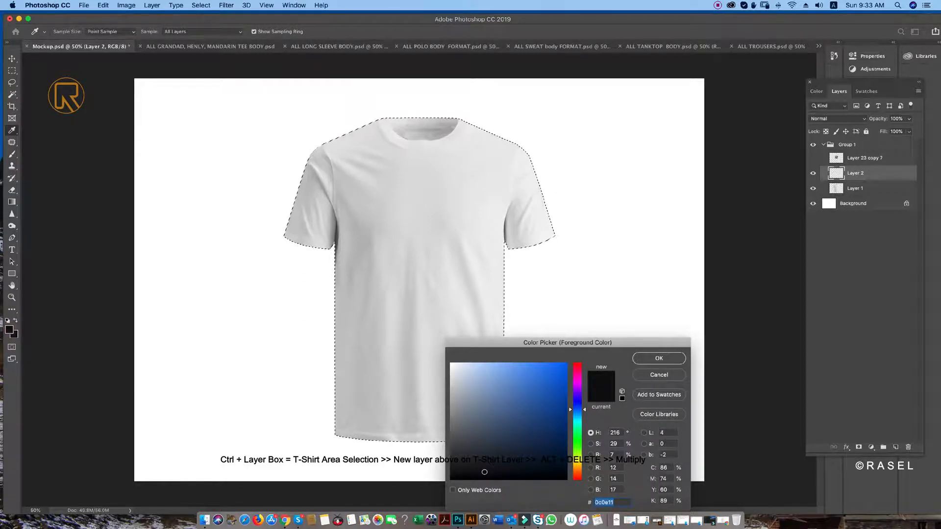
left_click(510, 369)
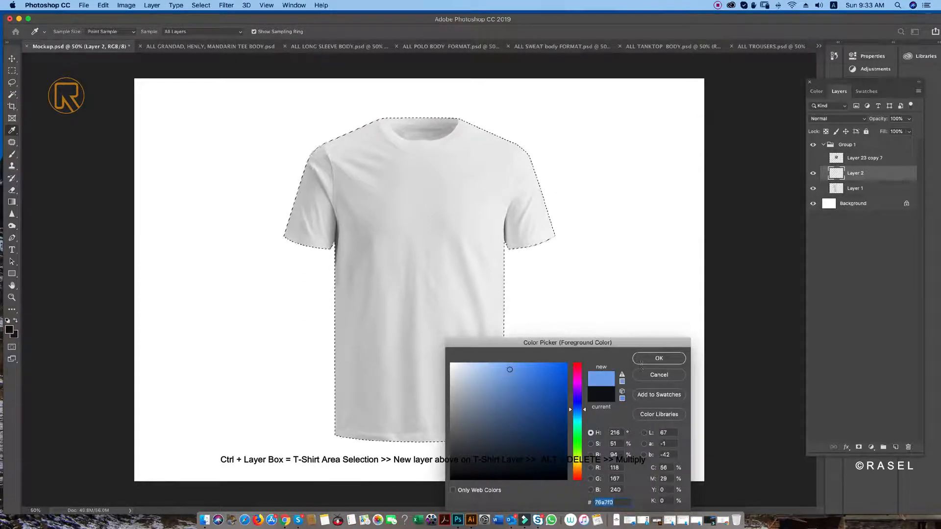
left_click_drag(636, 343, 702, 267)
left_click(725, 287)
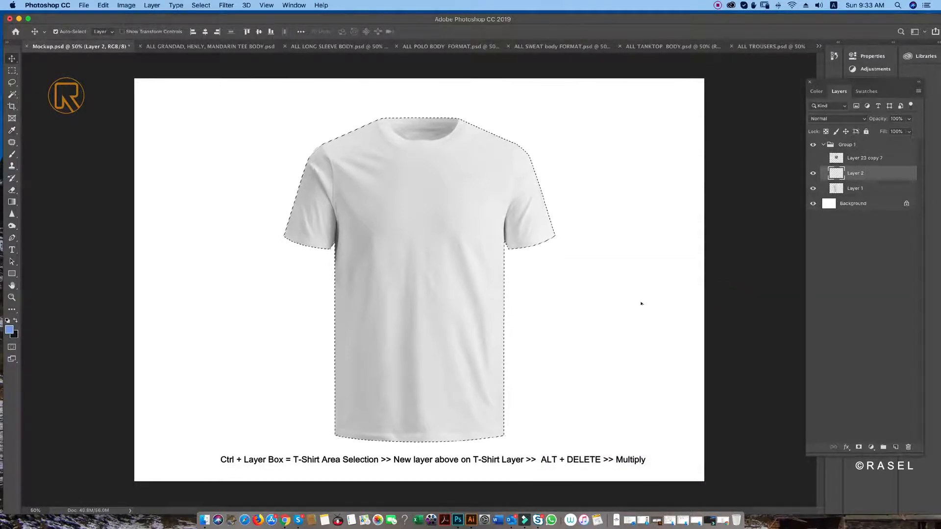
key("alt+BackSpace")
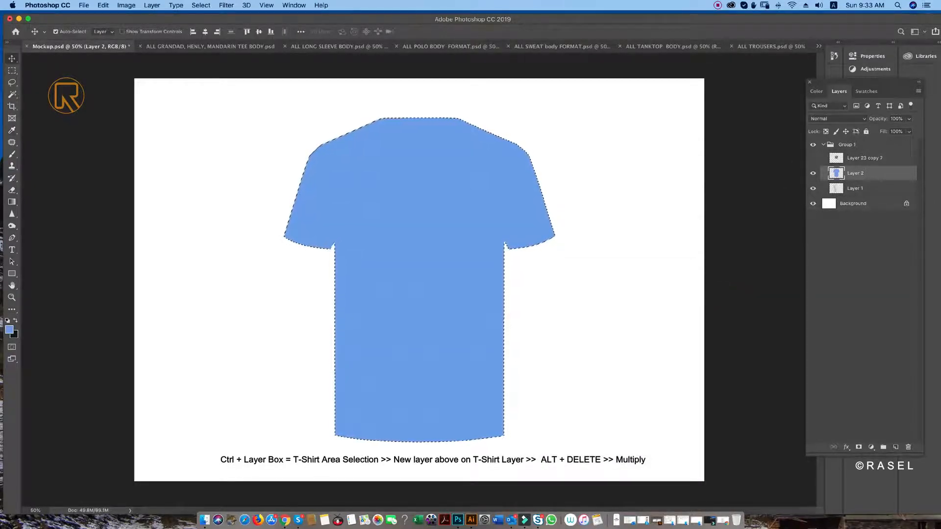
Step: Set the blue fill layer's blend mode to Multiply and clear the selection
left_click(836, 119)
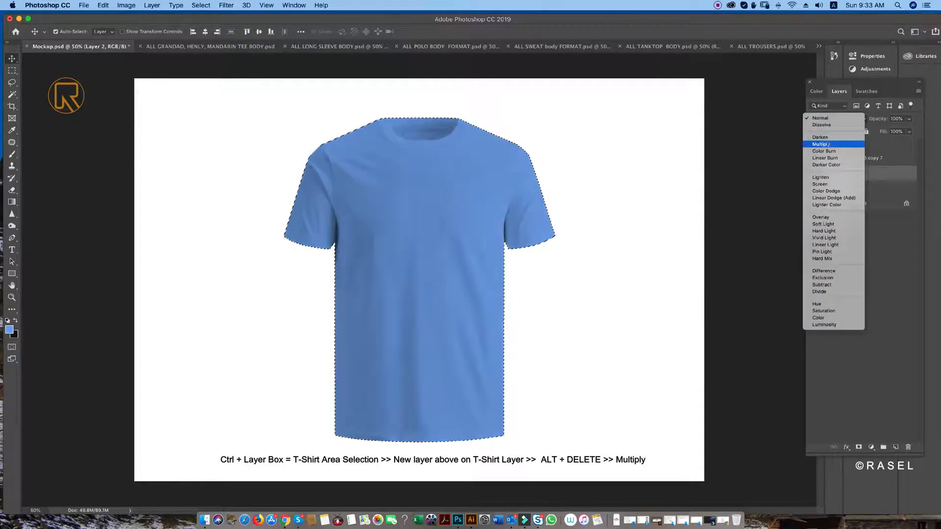
left_click(822, 144)
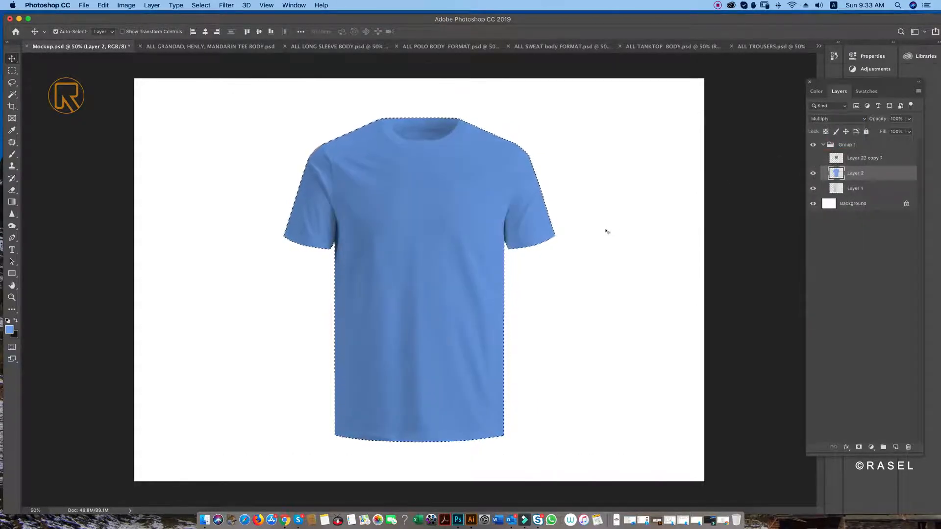
key("super")
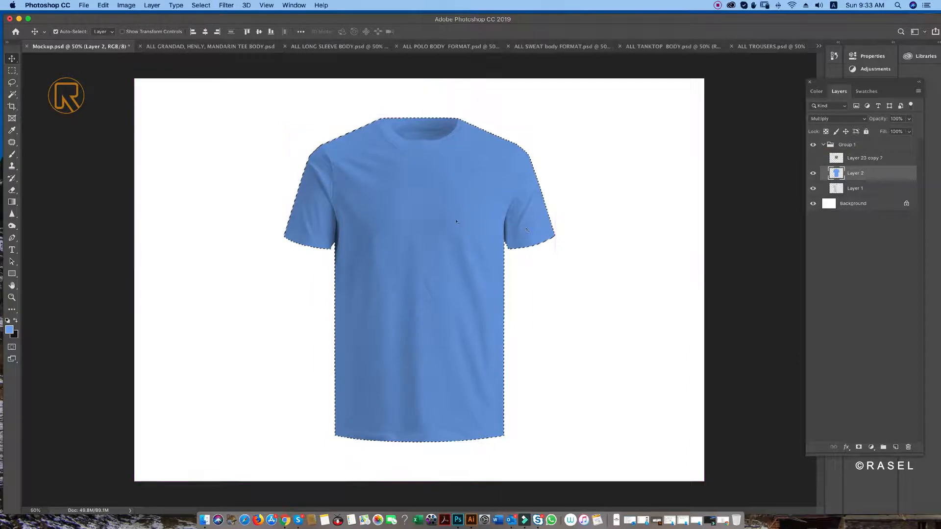
key("super+d")
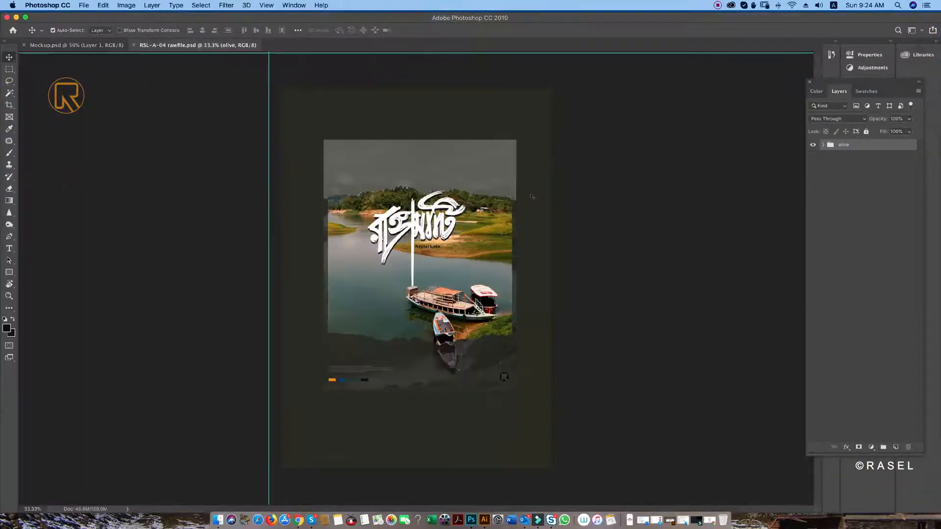
Step: Copy the poster artwork layers of the olive group from RSL-A-04 rawfile.psd into Mockup.psd and merge them into one layer
key("super+equal")
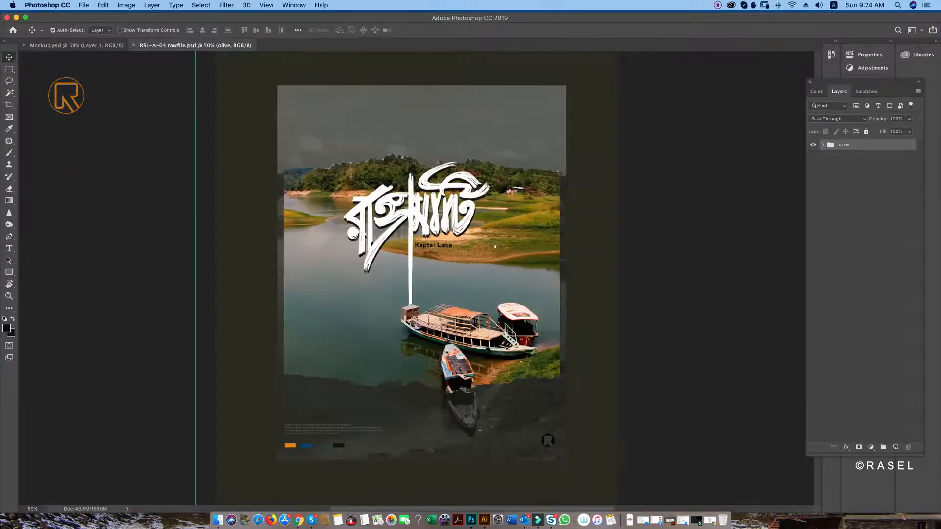
left_click_drag(508, 251, 463, 244)
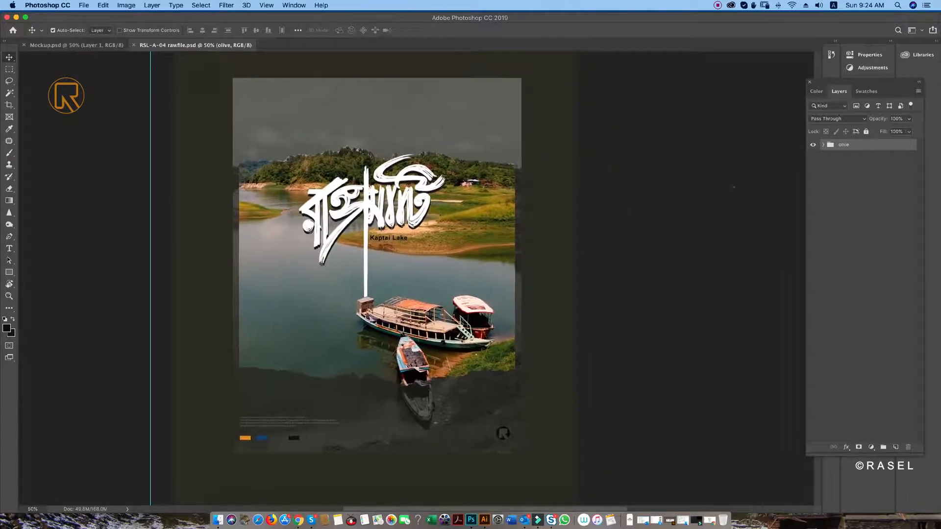
left_click(821, 145)
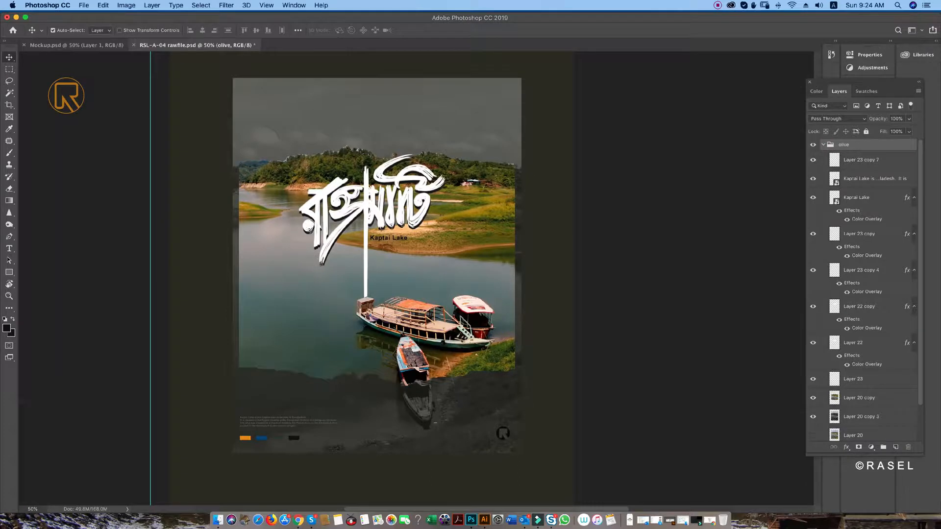
left_click_drag(222, 81, 545, 460)
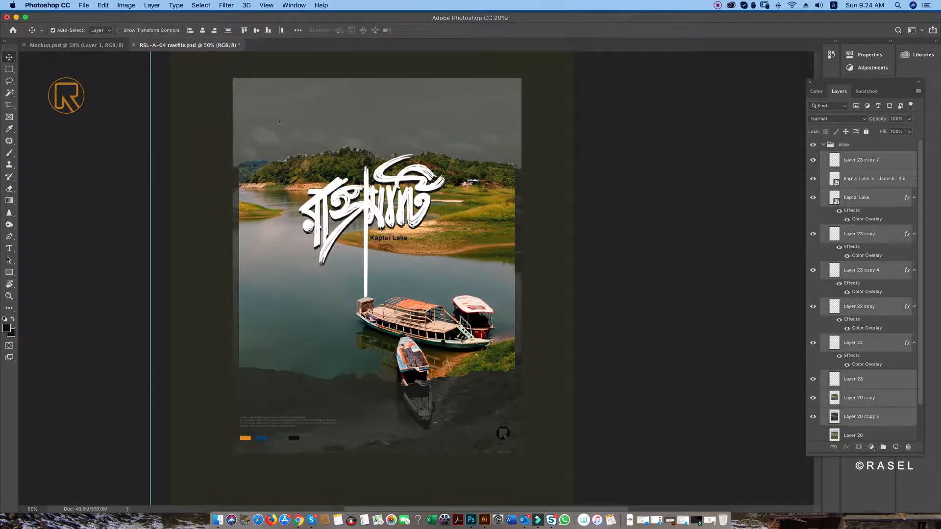
left_click_drag(268, 112, 112, 45)
left_click_drag(420, 263, 420, 262)
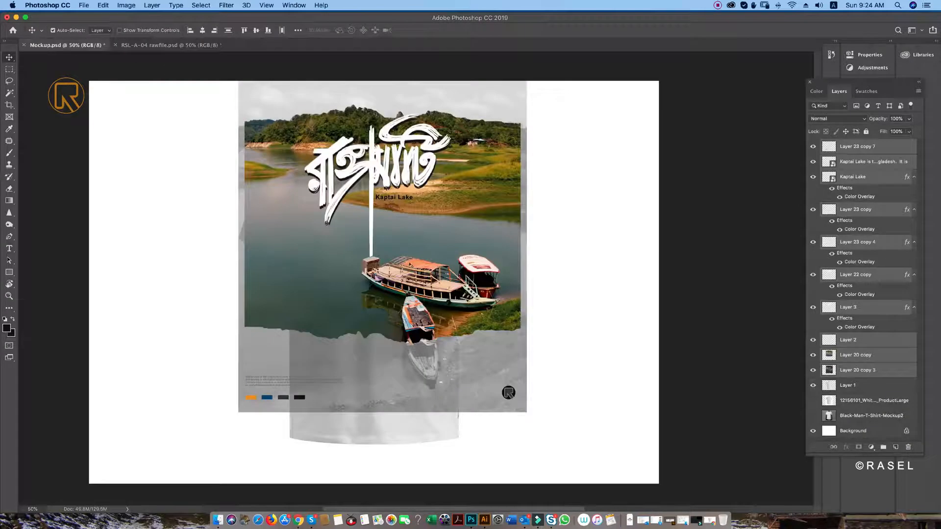
key("super+e")
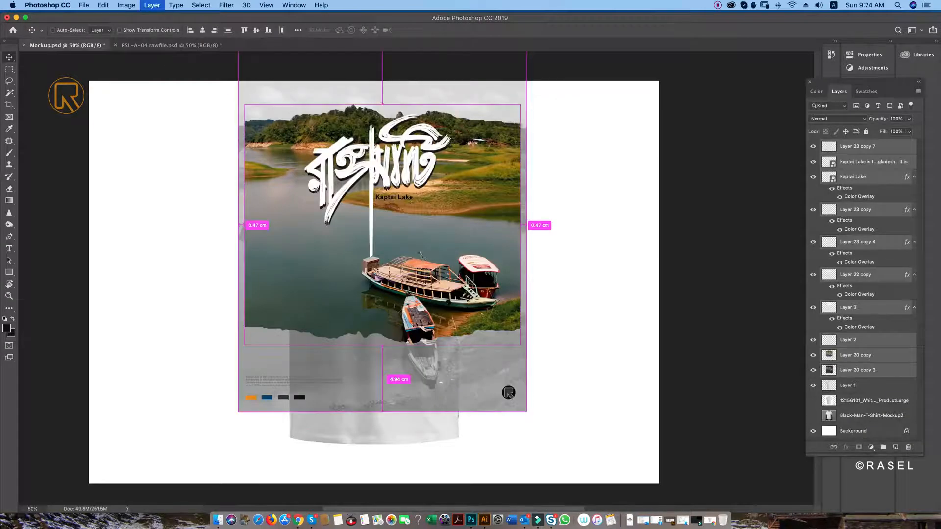
Step: Scale the merged poster artwork down to about 31% and move it onto the T-shirt's chest
key("super+t")
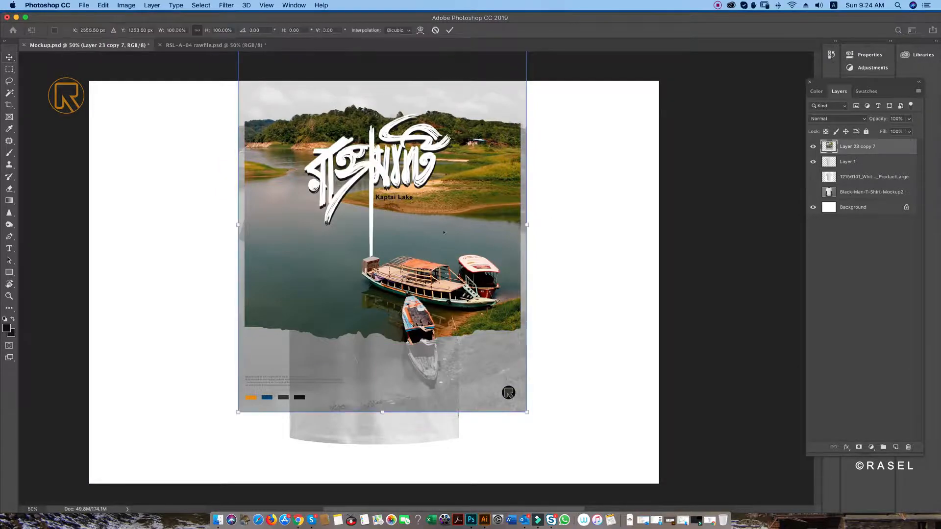
key("super+minus")
left_click_drag(487, 157, 393, 280)
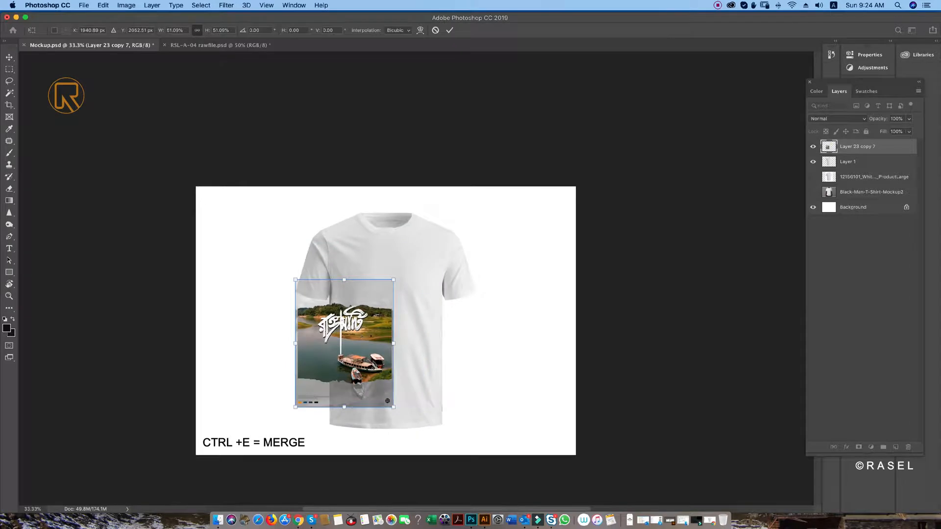
left_click_drag(363, 336, 489, 286)
key("super+plus")
left_click_drag(515, 181, 466, 248)
left_click_drag(438, 282, 428, 198)
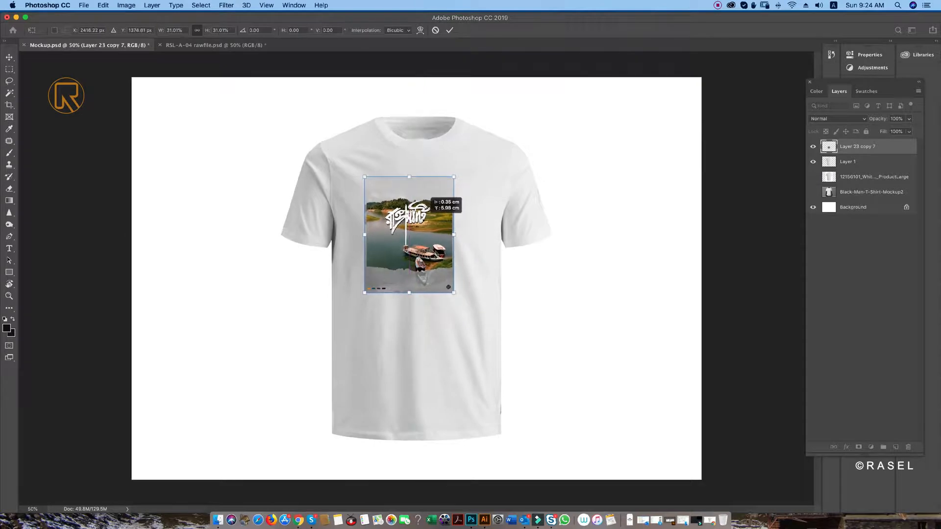
Step: Enlarge the poster to about 39% of its original size and center it horizontally on the T-shirt
left_click_drag(454, 293, 477, 323)
key("shift+Left")
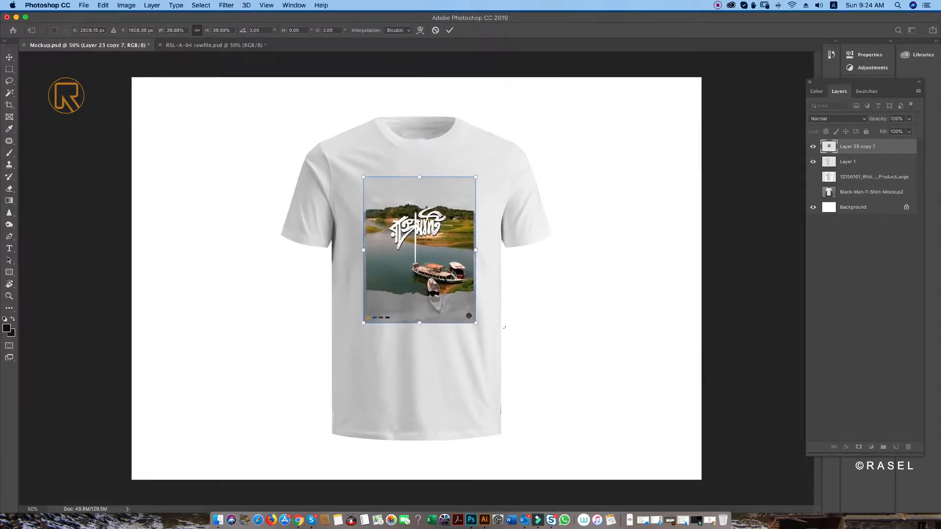
key("shift+Left")
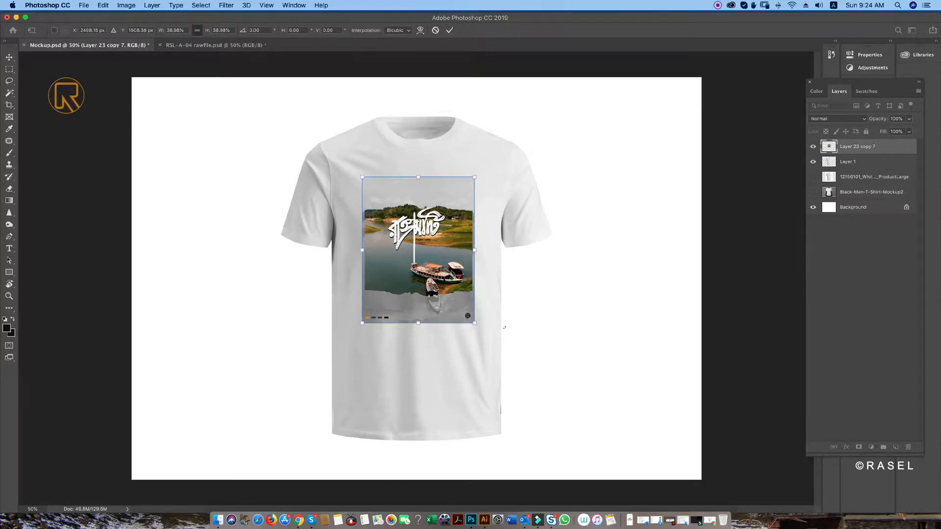
key("Return")
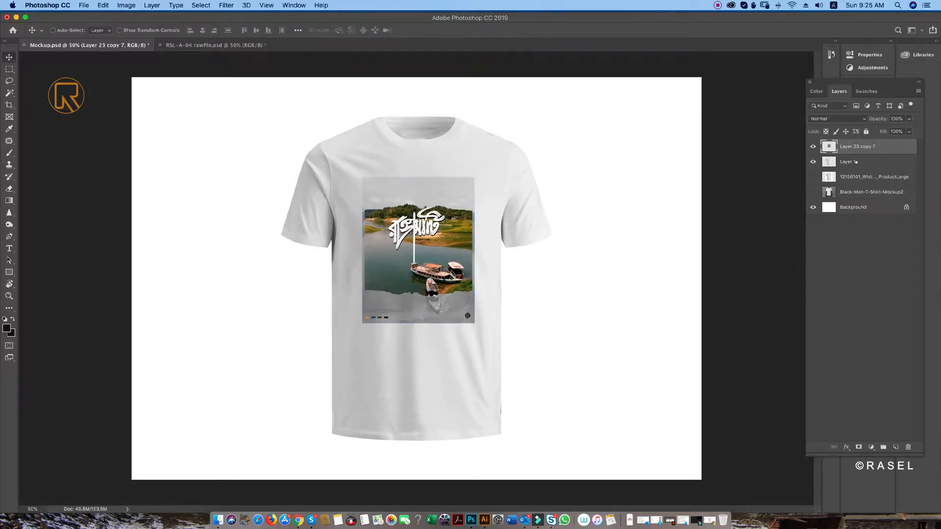
left_click(847, 162, "shift")
left_click(201, 30)
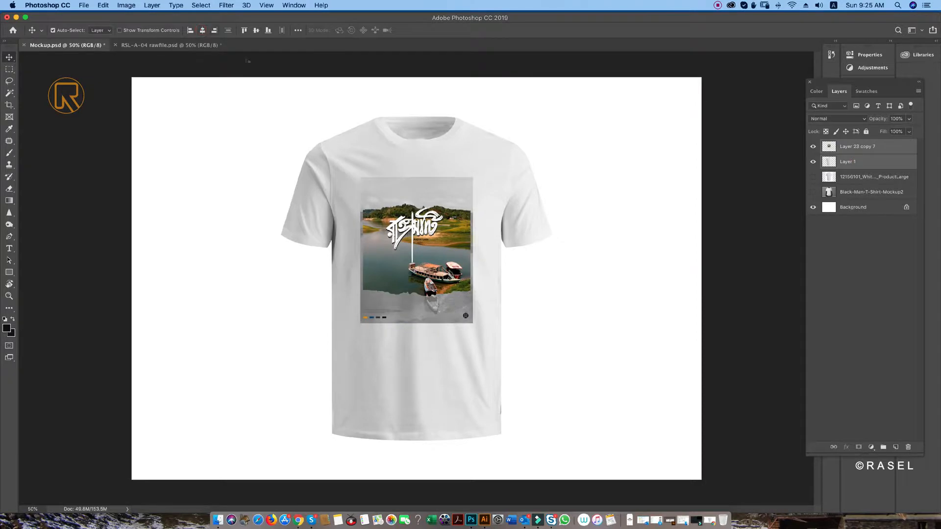
Step: Set the poster layer's blend mode to Multiply
left_click(847, 148)
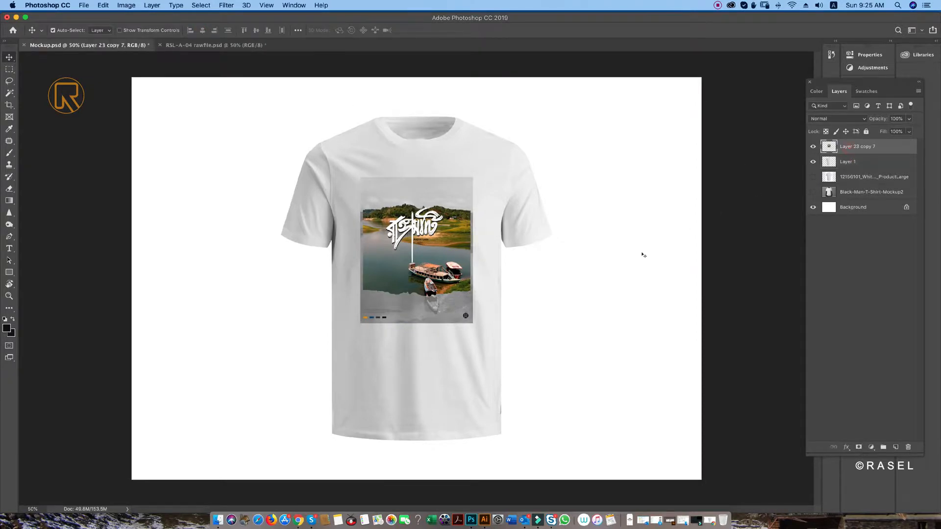
left_click(842, 118)
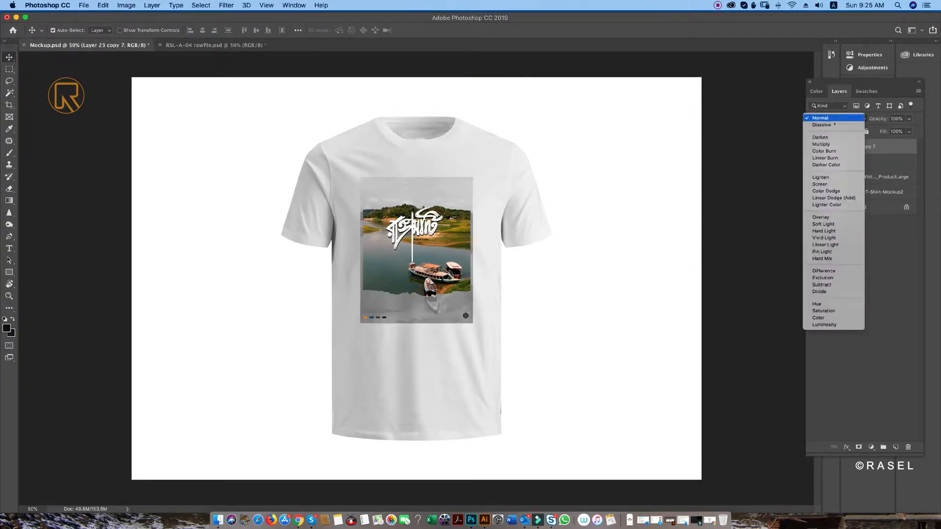
left_click(838, 145)
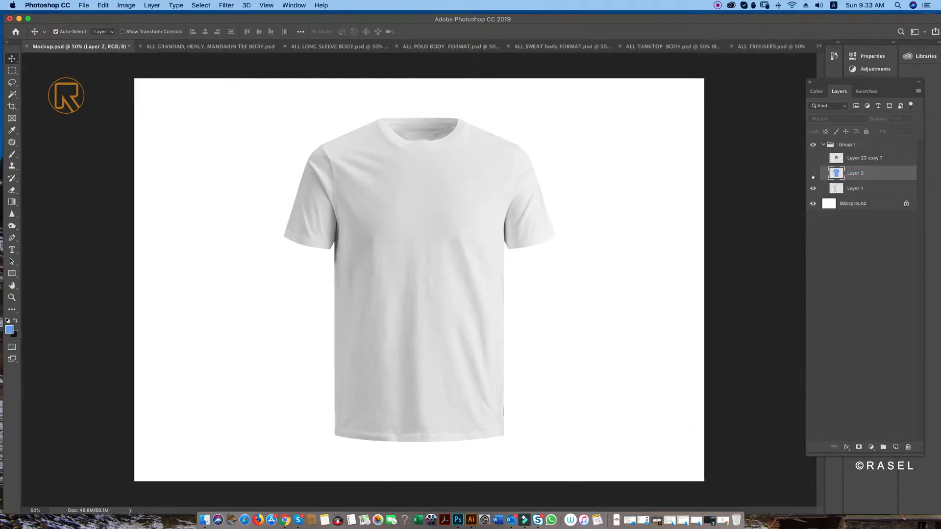
Step: Toggle the blue fill layer to compare shirt colors, and make both it and the poster layer visible
left_click(813, 173)
left_click(813, 173)
left_click(813, 173)
left_click(813, 158)
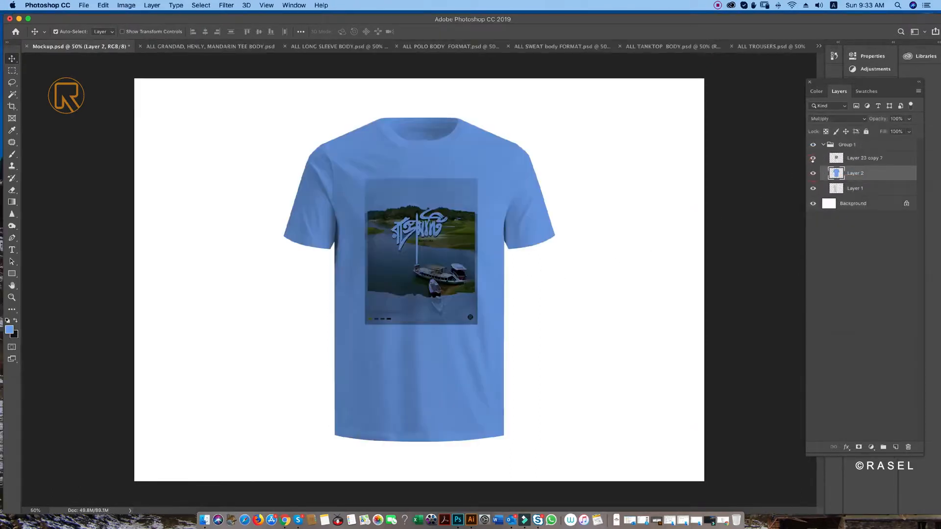
Step: Toggle the poster and blue fill layers off and on, and set the poster layer's blend mode to Normal
left_click(856, 158)
left_click(813, 157)
left_click(813, 173)
left_click(813, 173)
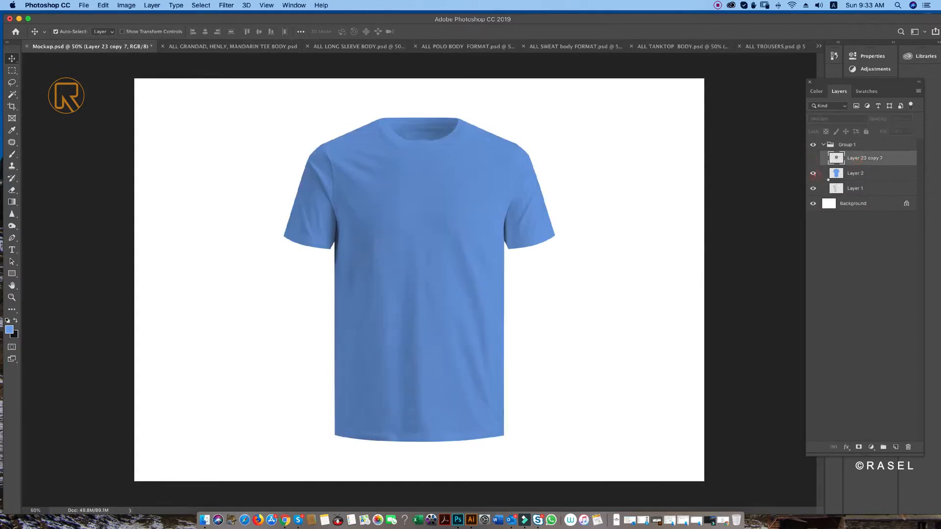
left_click(813, 158)
left_click(845, 120)
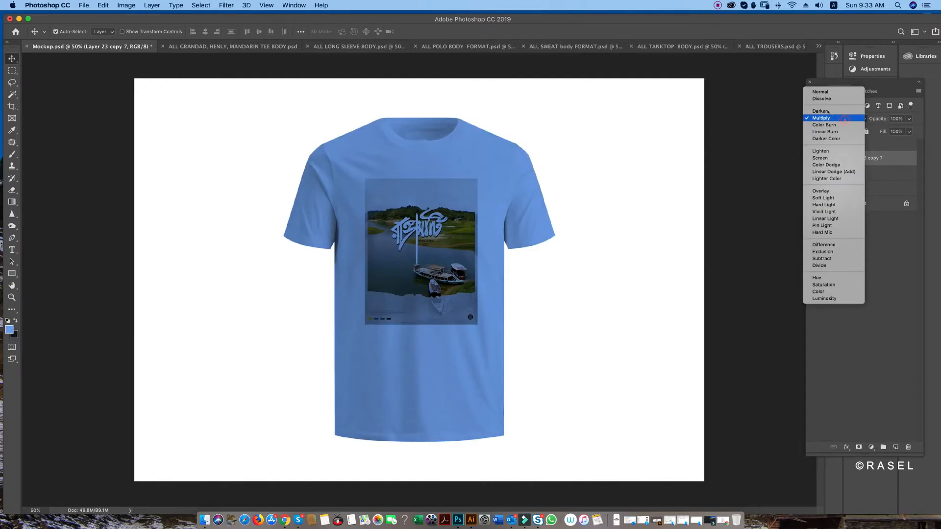
left_click(828, 92)
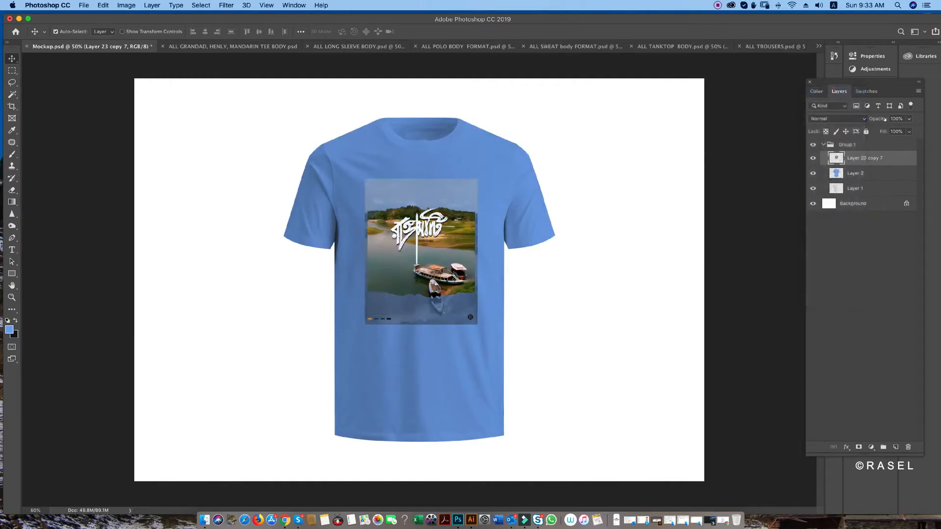